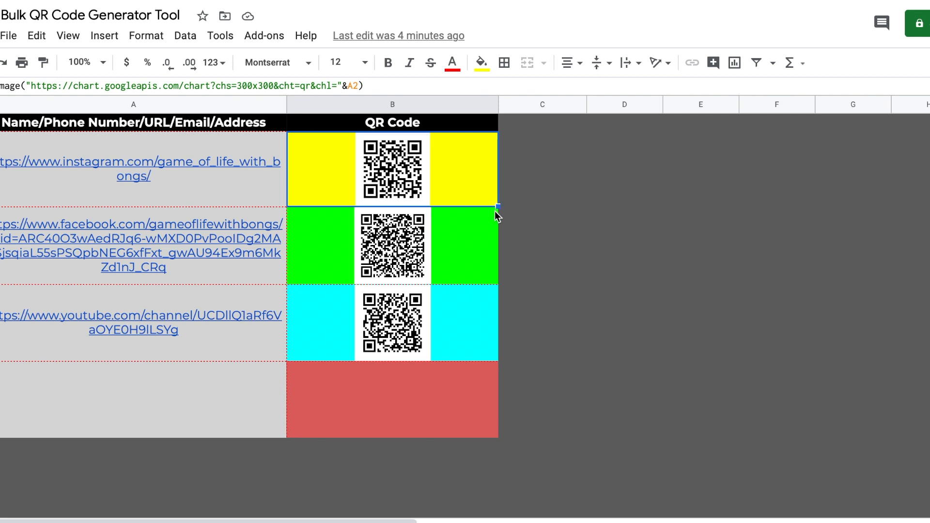
Step: Enter an e-mail address as a new entry in cell A5
left_click(194, 398)
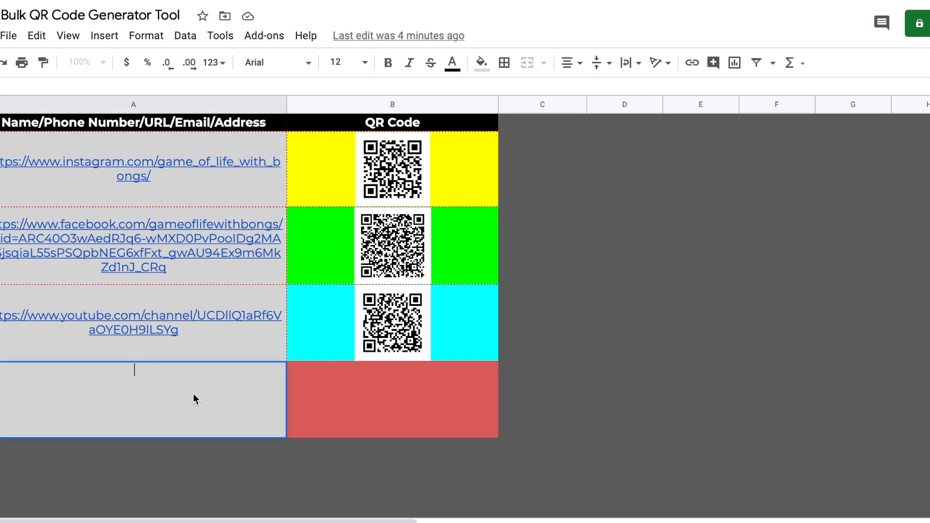
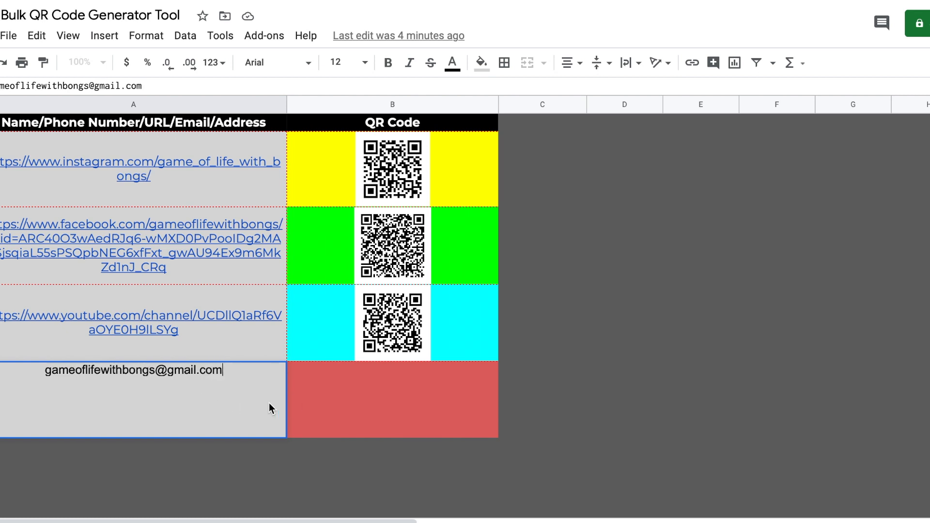
key("Return")
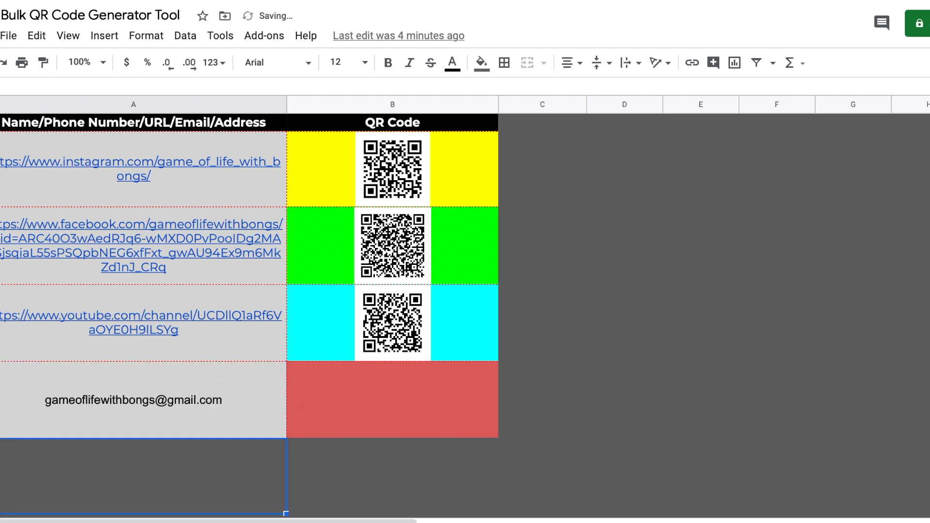
Step: Copy B4's QR formula down to B5 and give B5 a light red 1 fill
left_click(443, 342)
left_click_drag(498, 360, 489, 437)
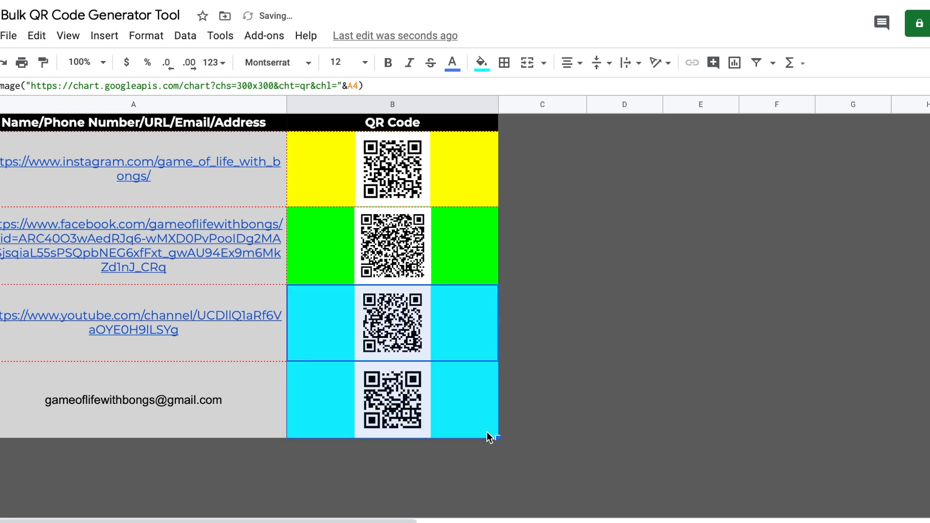
left_click(466, 412)
left_click(482, 62)
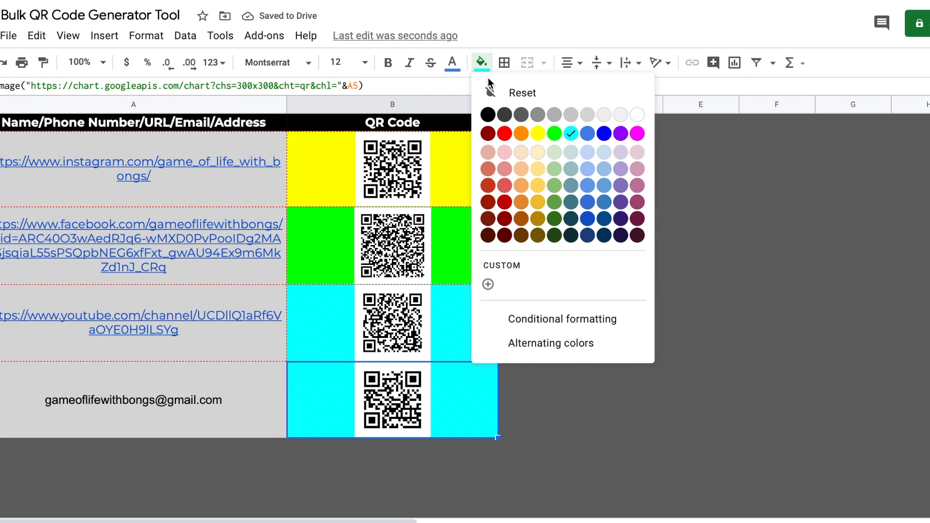
left_click(505, 185)
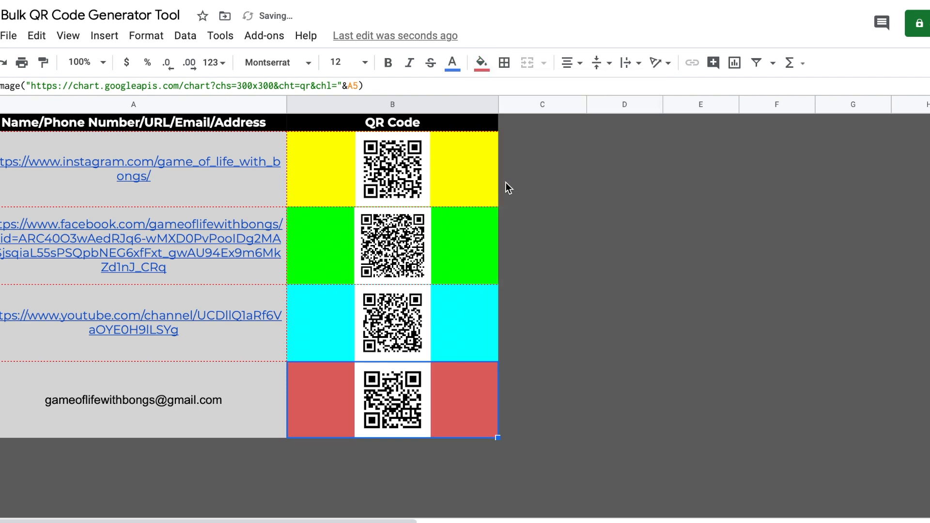
left_click(585, 427)
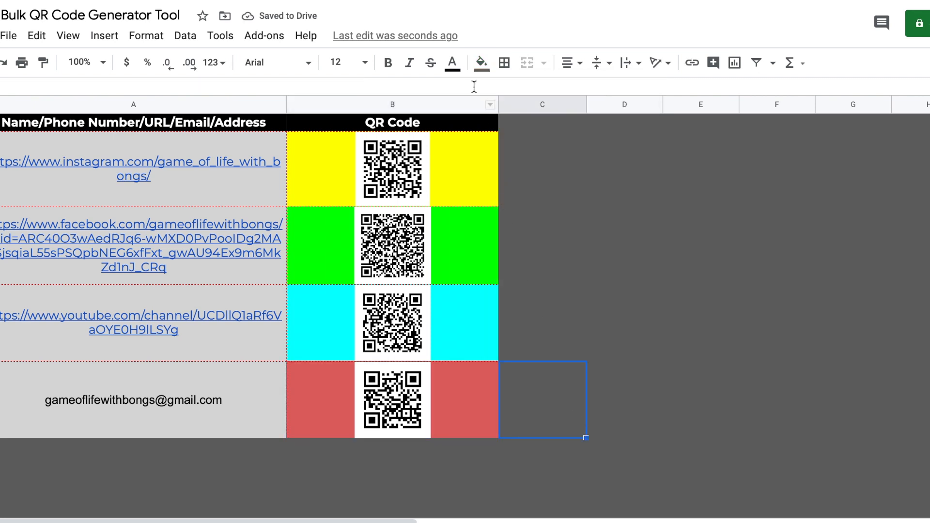
left_click(523, 1)
Step: From Google Drive's New menu, create a Google Sheets blank spreadsheet
left_click(757, 2)
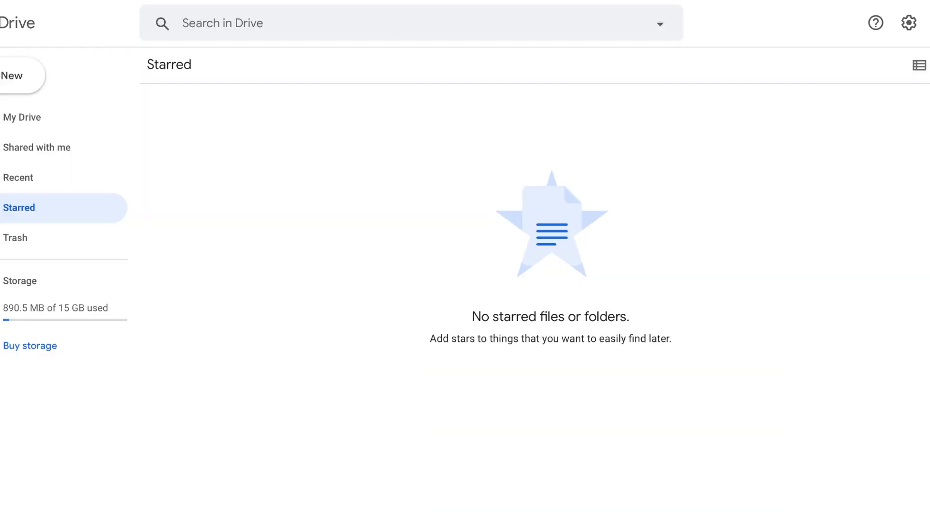
left_click(22, 78)
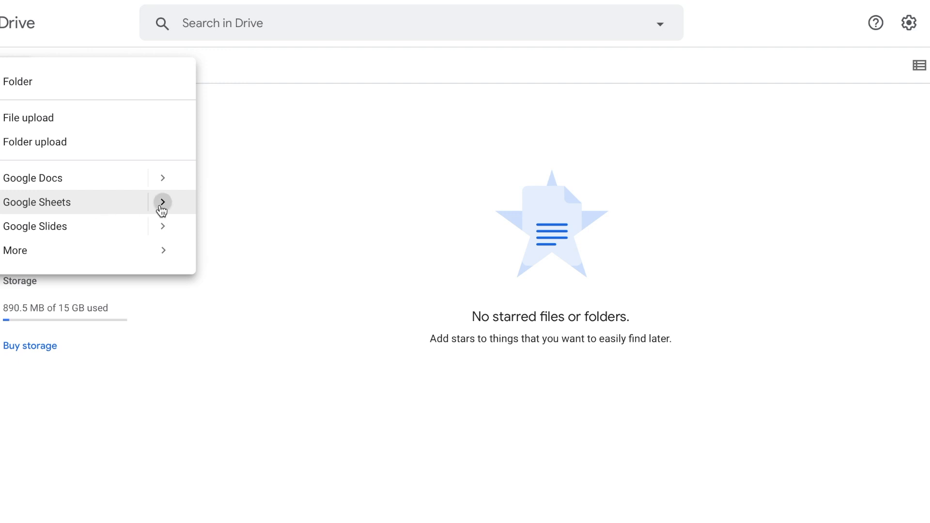
mouse_move(162, 207)
left_click(224, 214)
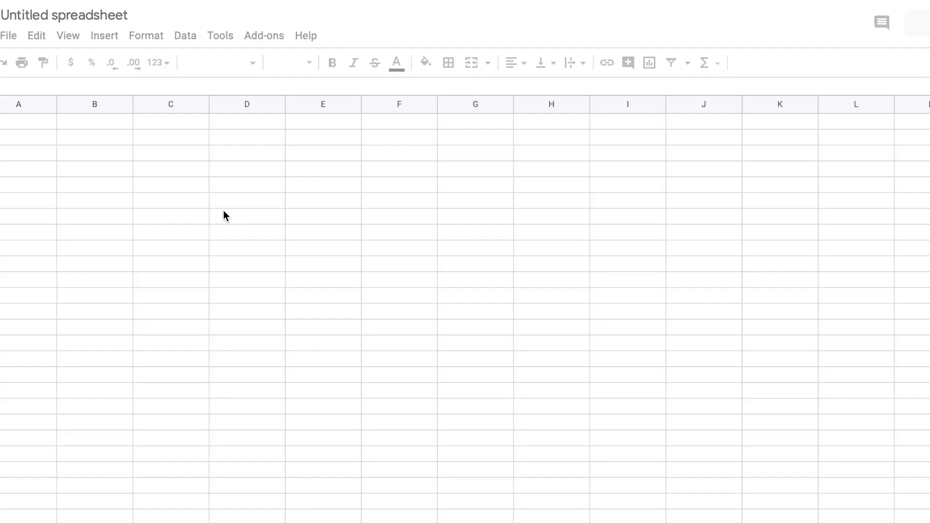
Step: Rename the spreadsheet to 'Bulk QR Code Generator Tool'
left_click(65, 18)
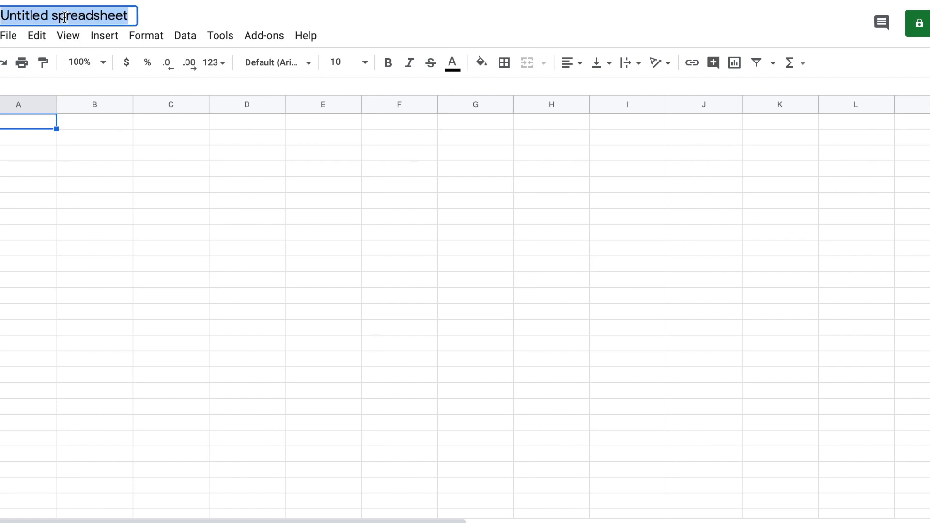
type("Bul")
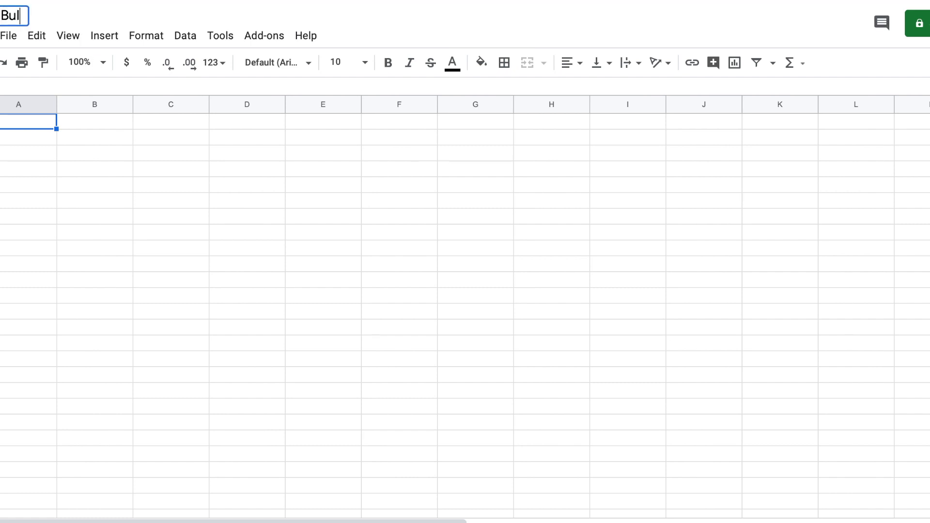
type("k QR")
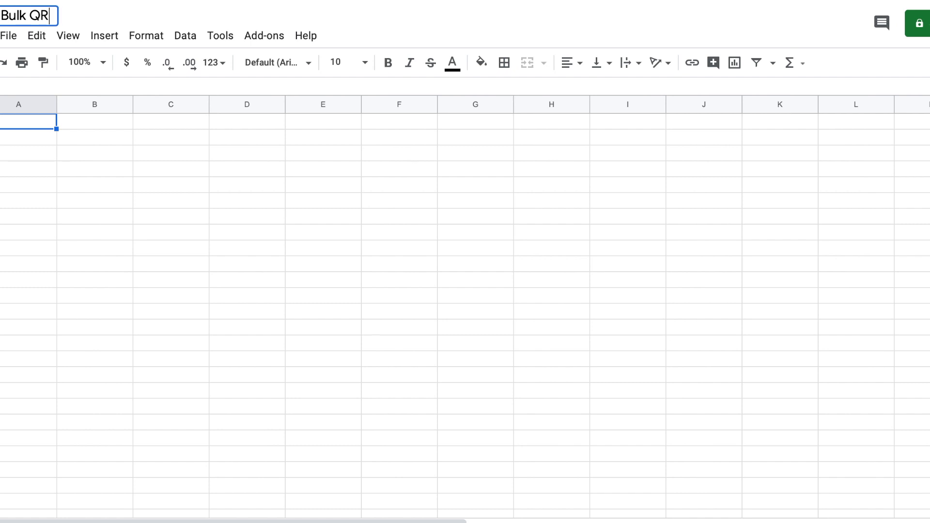
type(" Code ")
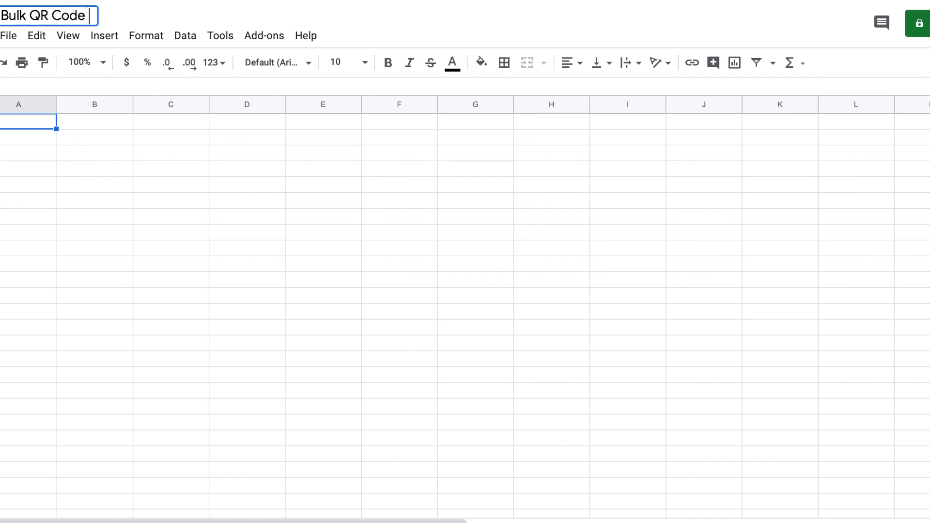
type("Generat")
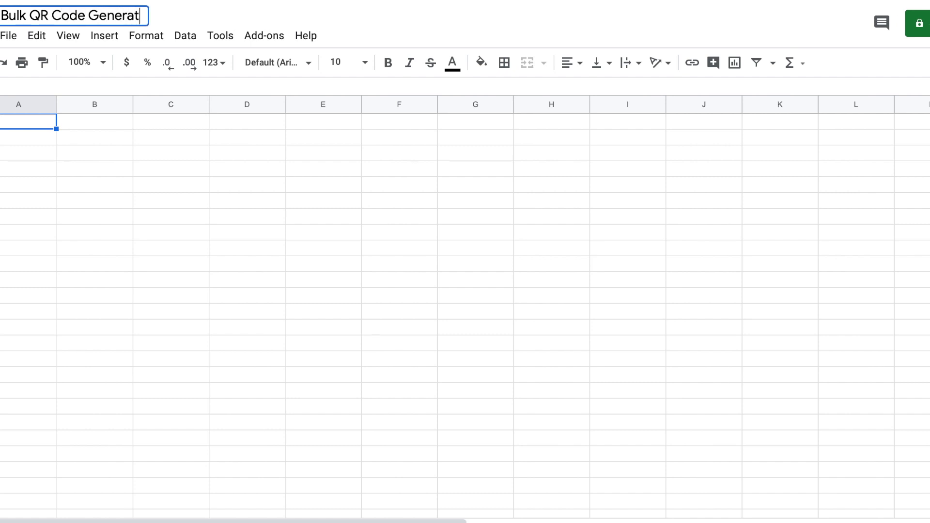
type("or Tool")
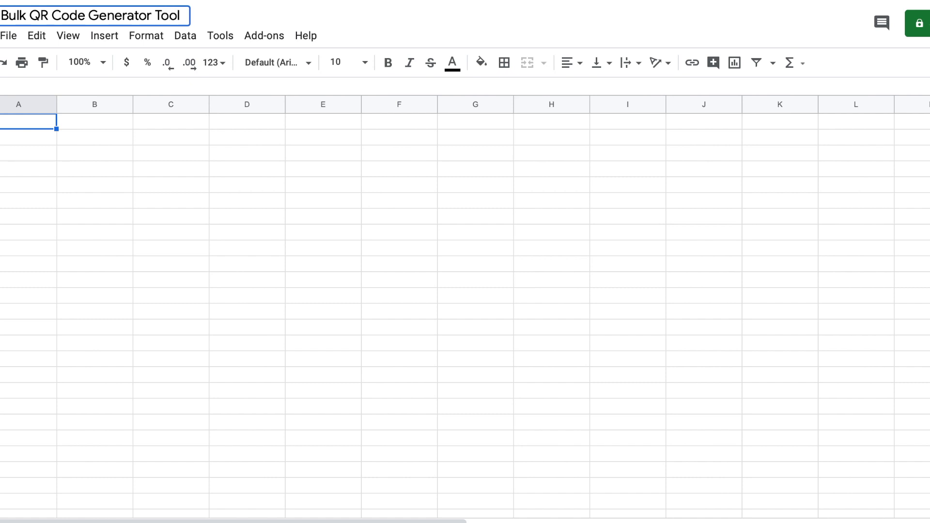
key("Return")
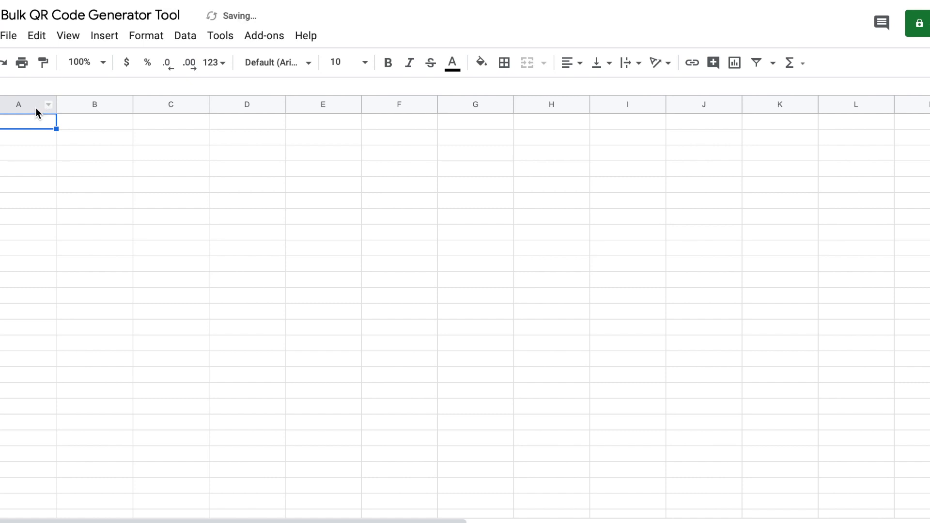
Step: Widen column A and add headers 'Email/URL/Phone Number/Address/Name' in A1 and 'QR Code' in B1
left_click_drag(56, 104, 238, 115)
double_click(125, 125)
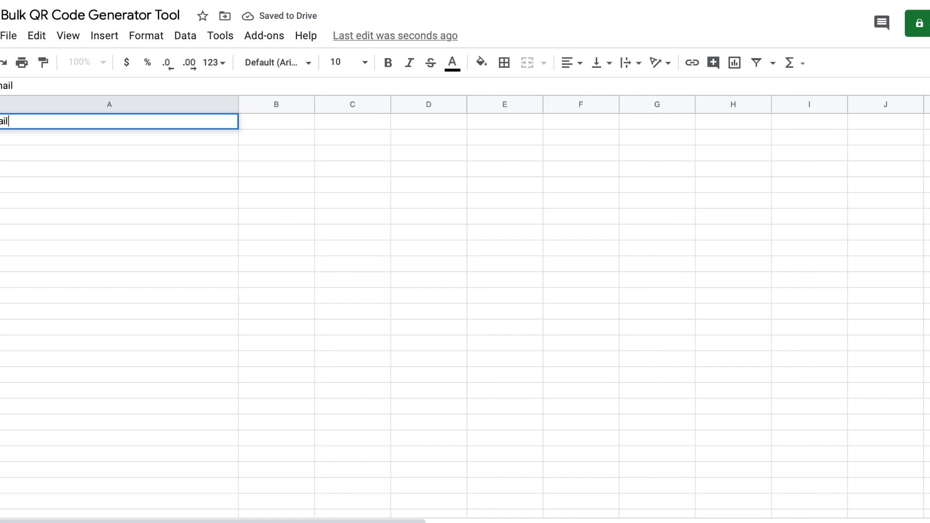
type("URL")
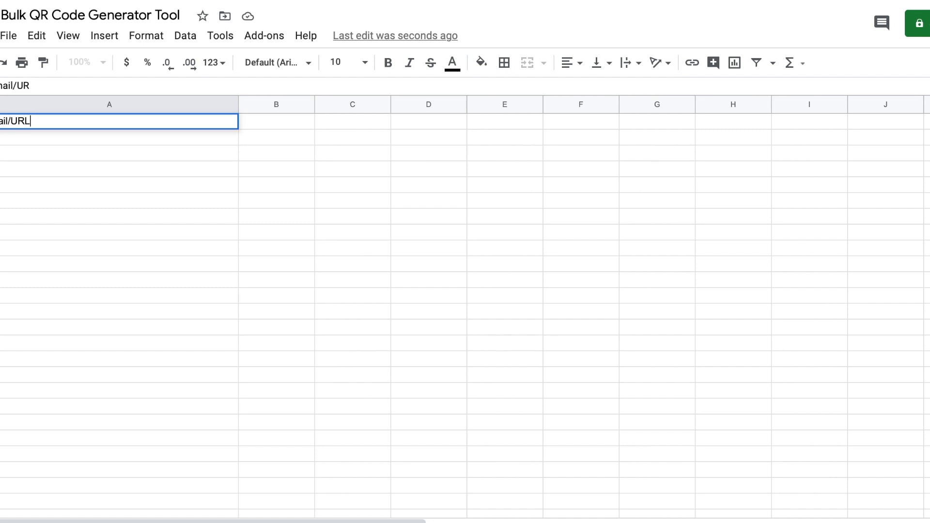
type("/Phone Number/")
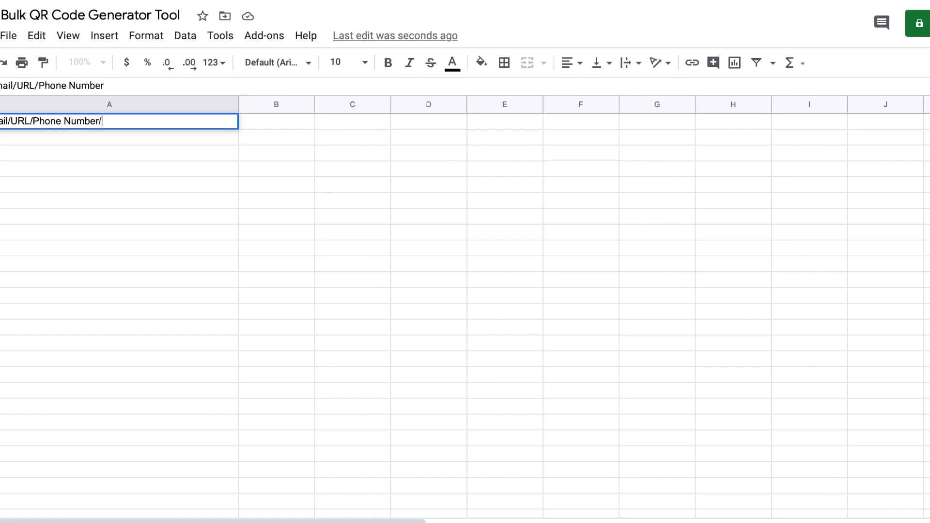
type("Address/Name")
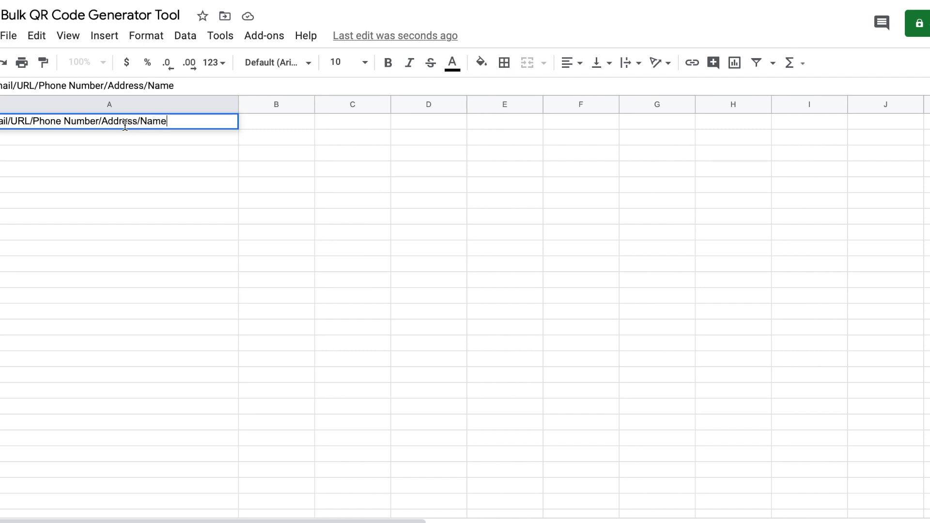
left_click(139, 153)
left_click(289, 122)
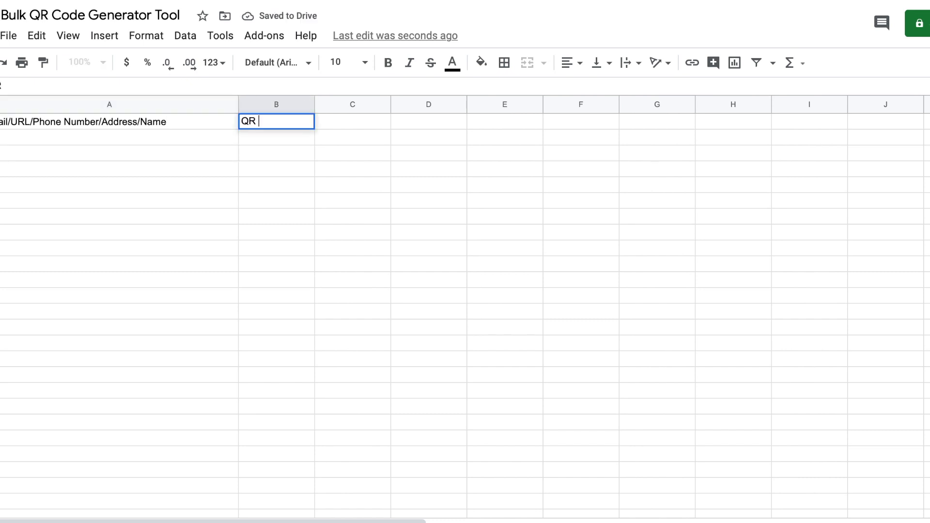
type("QR Code")
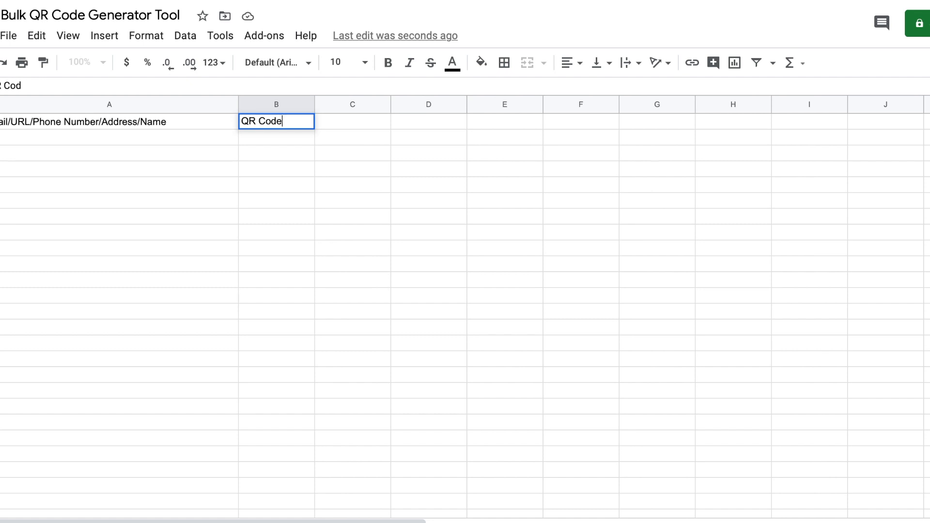
left_click(286, 154)
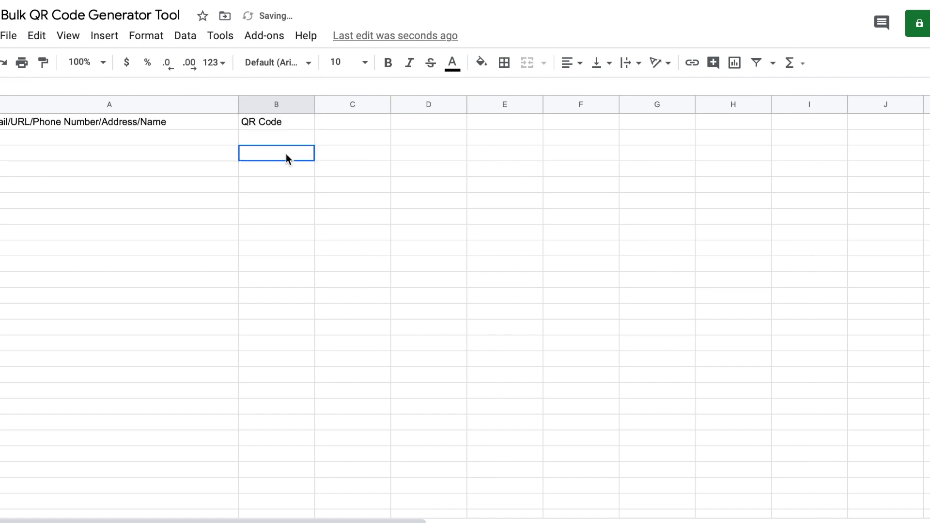
left_click(150, 121)
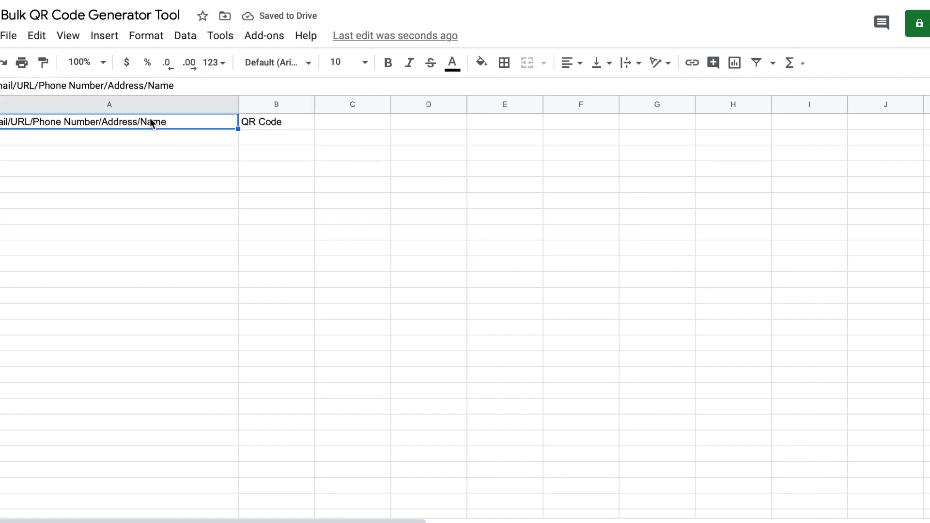
Step: Set the A1:B1 headers to bold Comfortaa 12 and widen columns A and B
left_click_drag(143, 121, 256, 124)
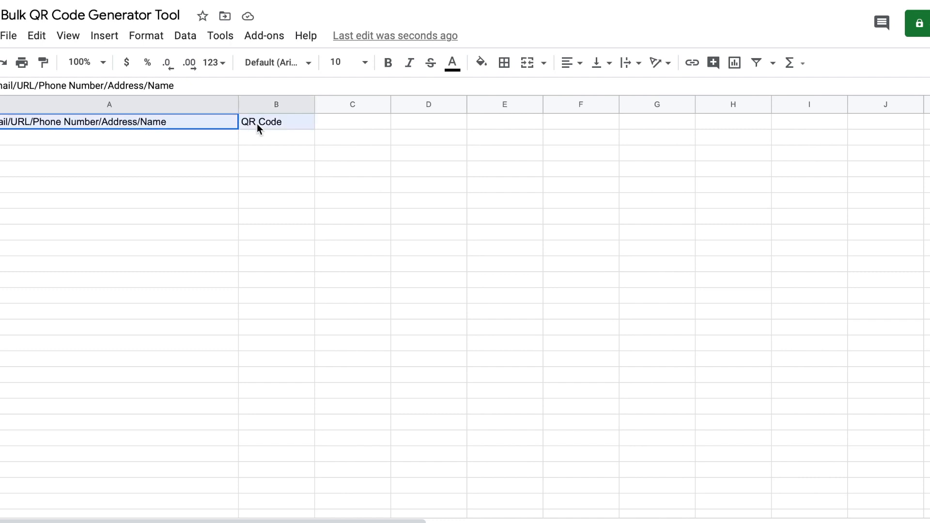
left_click(296, 70)
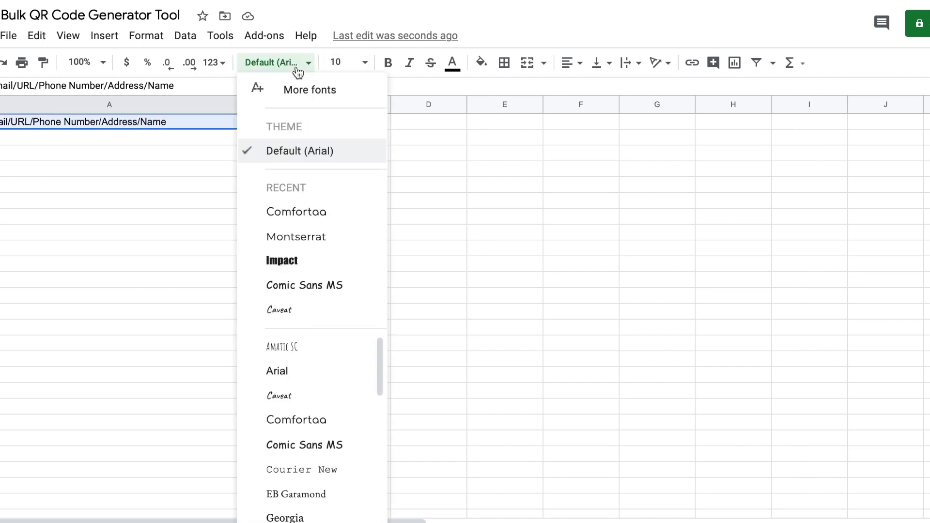
left_click(296, 216)
left_click(366, 69)
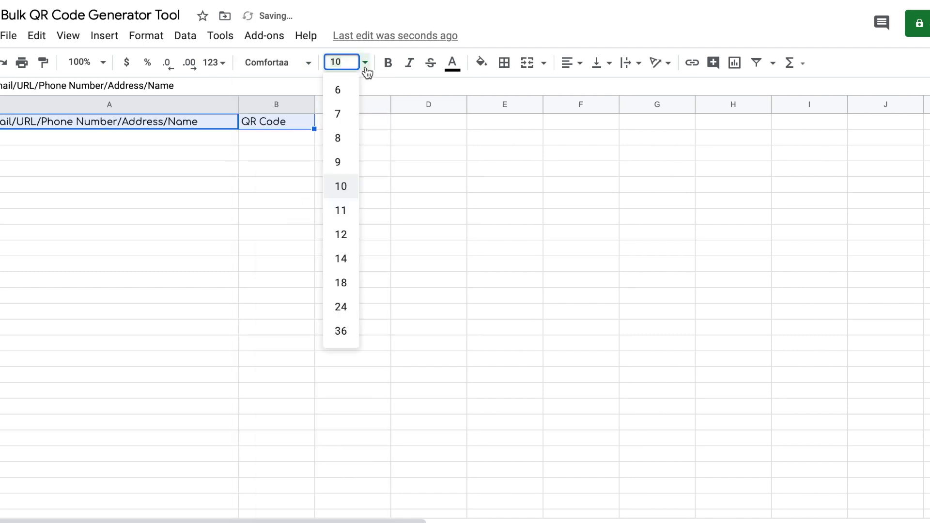
left_click(339, 233)
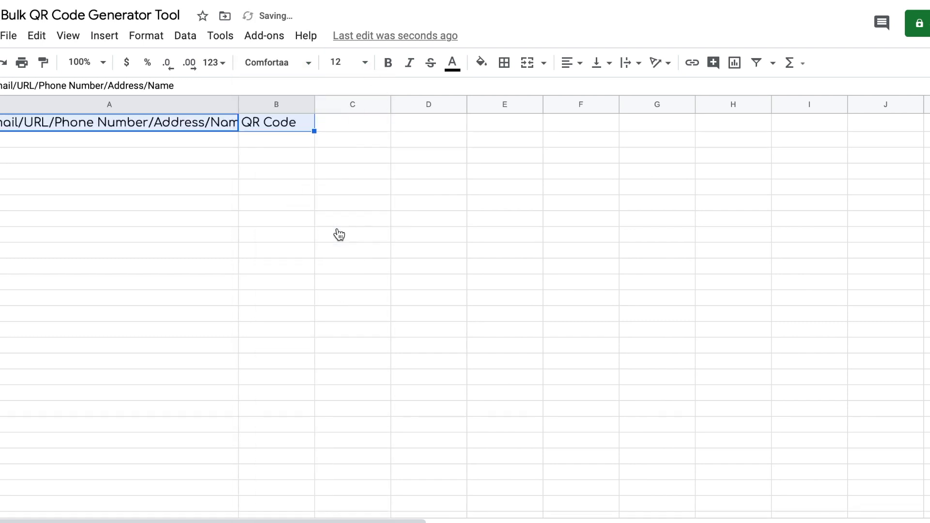
left_click(388, 64)
left_click_drag(317, 103, 474, 103)
left_click_drag(241, 111, 351, 111)
left_click(385, 161)
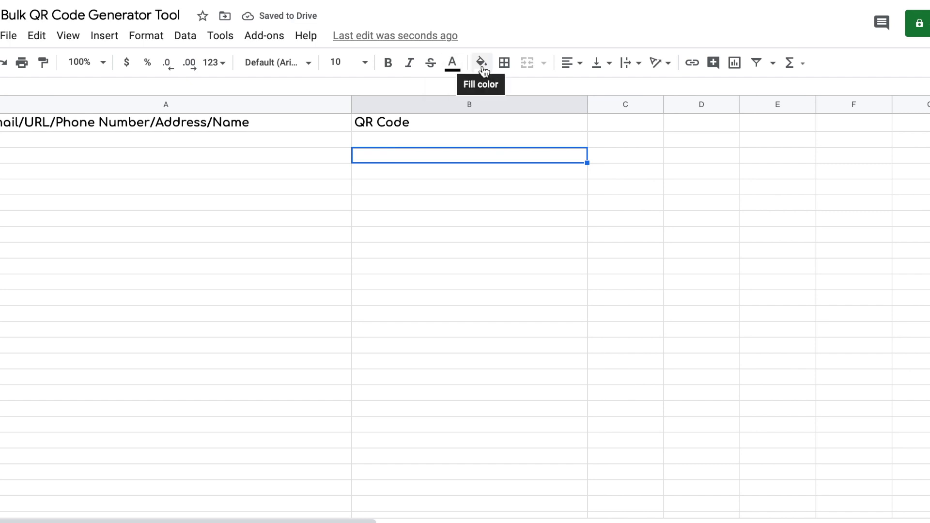
Step: Give the header cells a black fill with white, centred text
left_click_drag(198, 123, 428, 123)
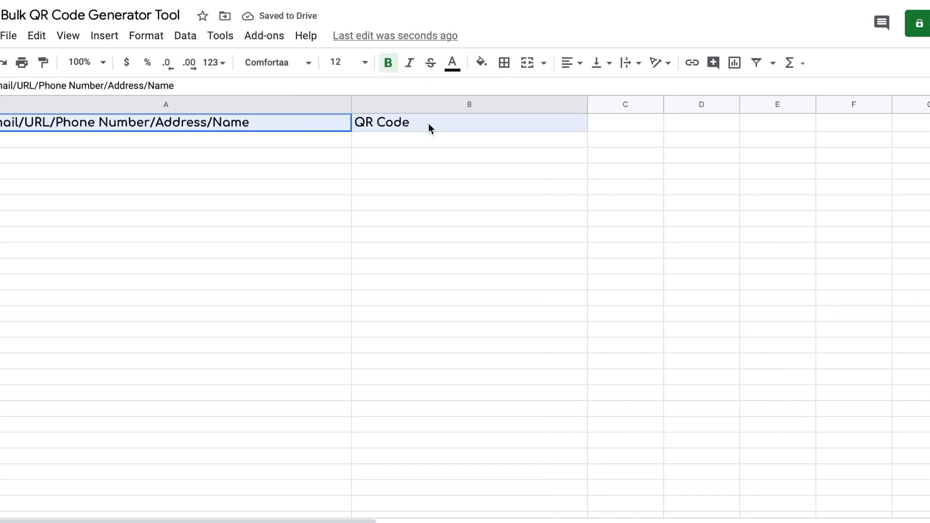
left_click(484, 68)
left_click(487, 115)
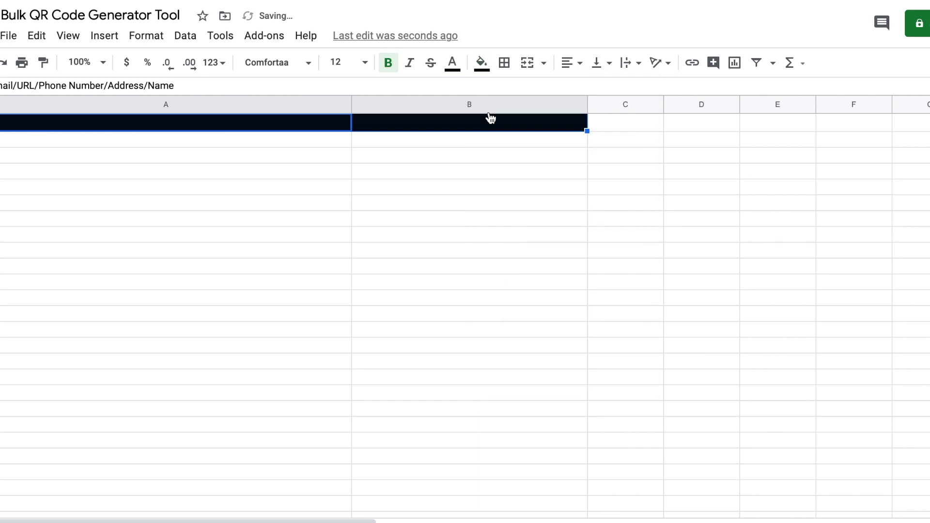
left_click(453, 72)
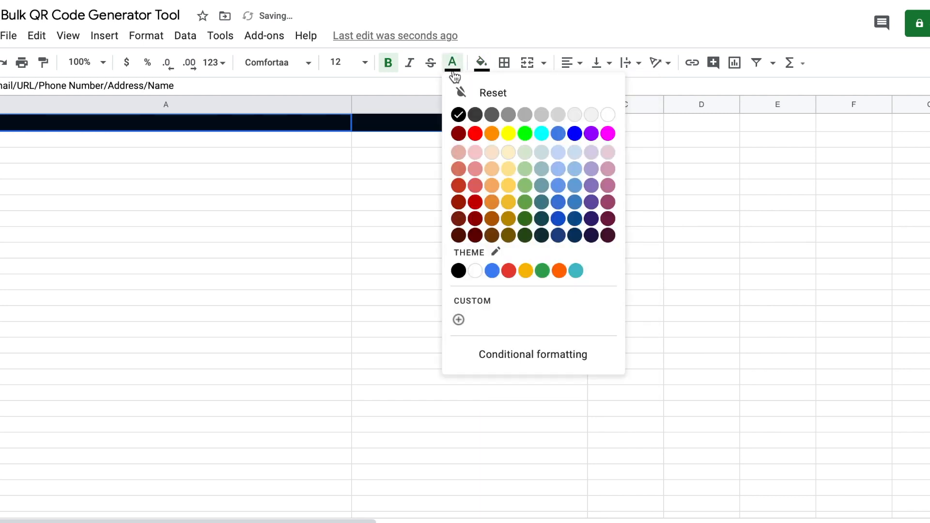
left_click(608, 116)
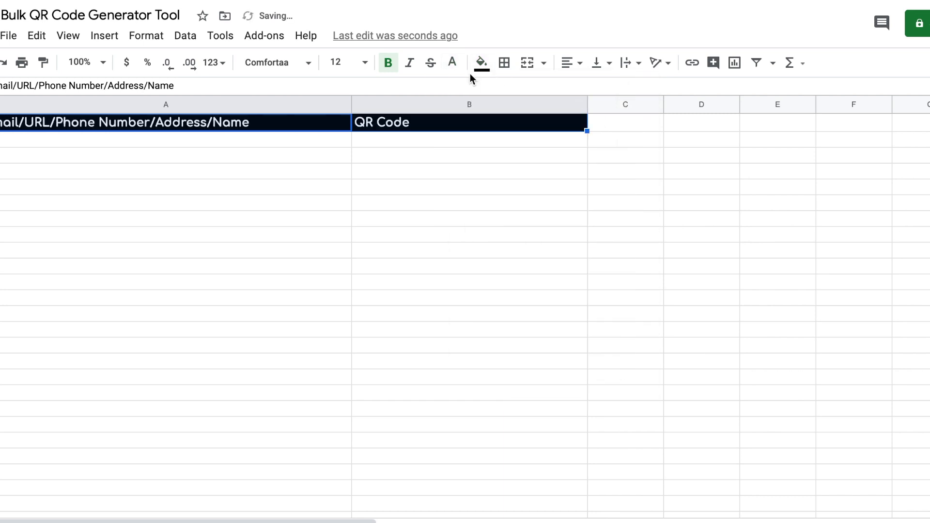
left_click(569, 62)
left_click(588, 88)
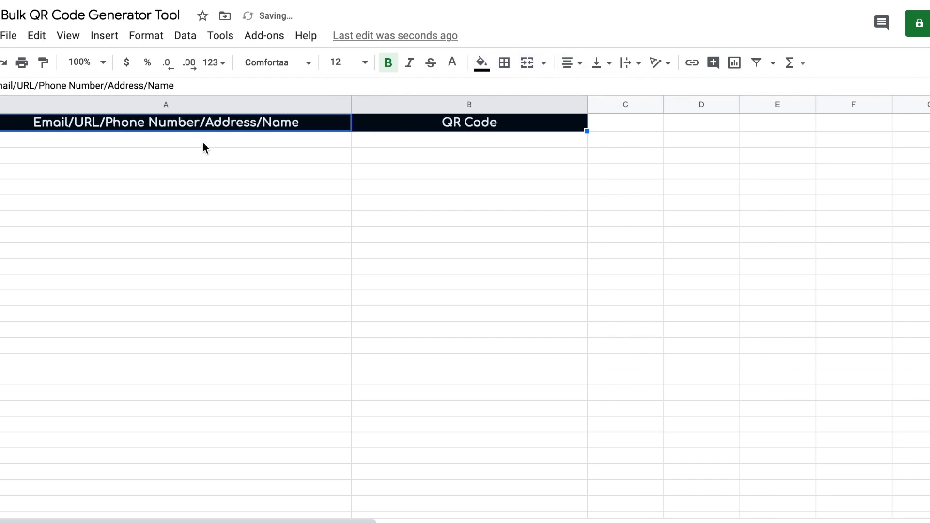
left_click(208, 104)
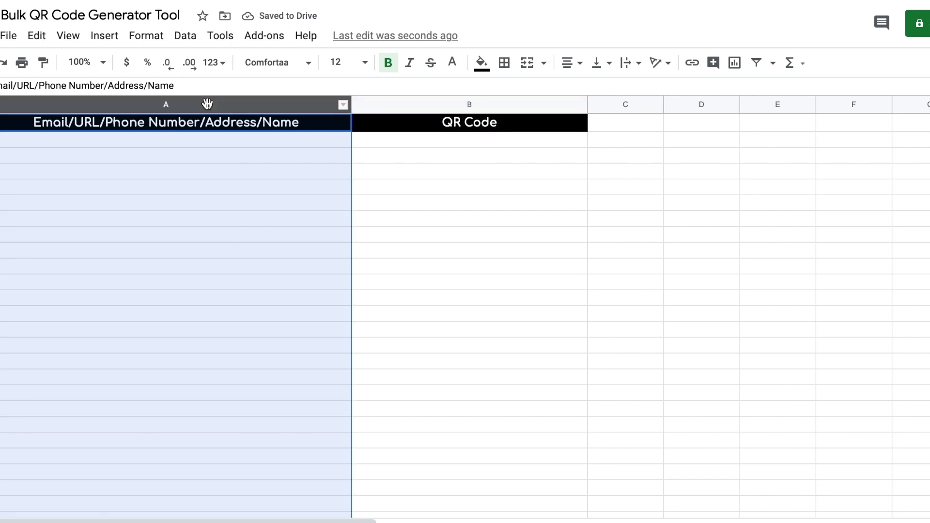
left_click(144, 38)
Step: Turn on text wrapping for column A
mouse_move(201, 287)
mouse_move(225, 337)
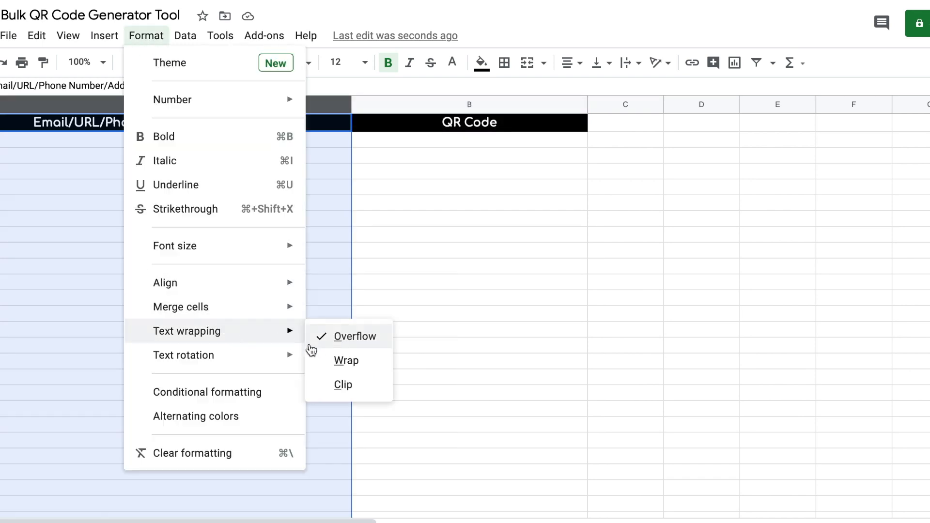
left_click(327, 364)
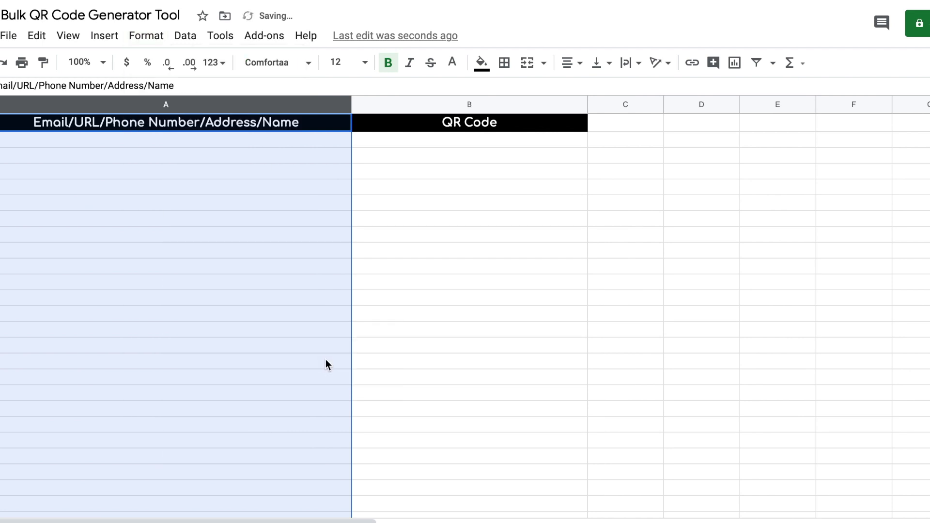
left_click(472, 198)
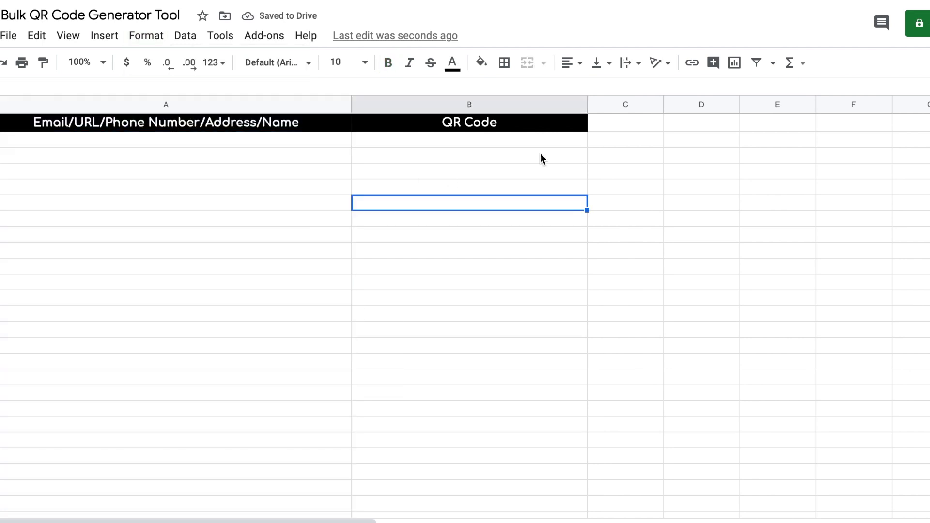
Step: Hide the gridlines in the columns right of the table with white all-borders
left_click_drag(618, 98, 928, 213)
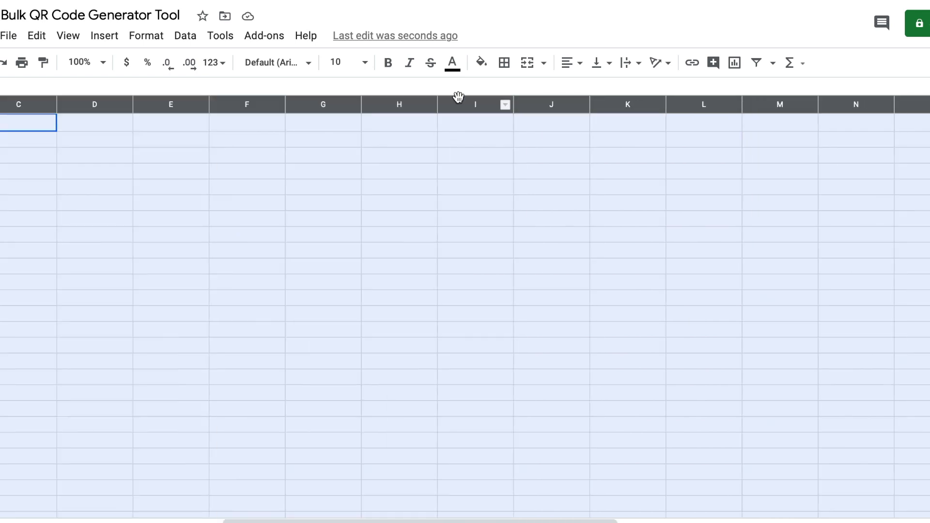
left_click(504, 64)
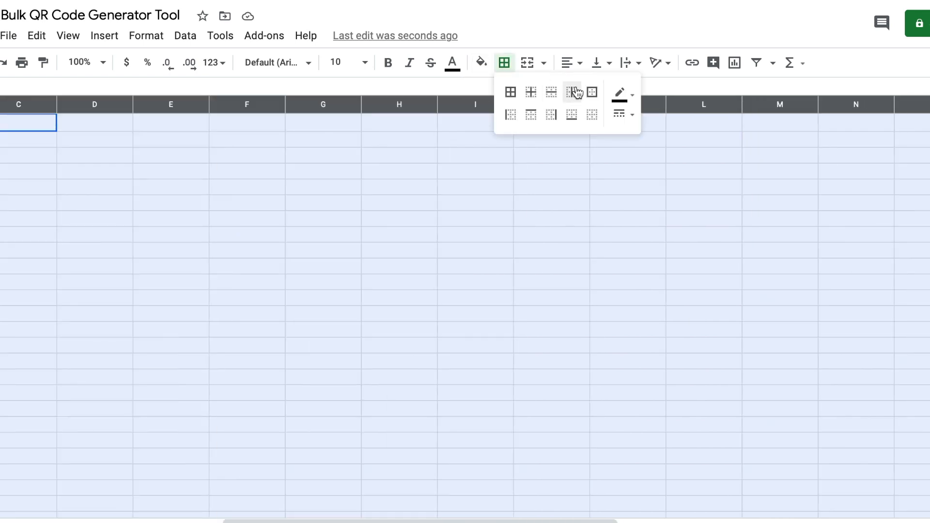
left_click(619, 94)
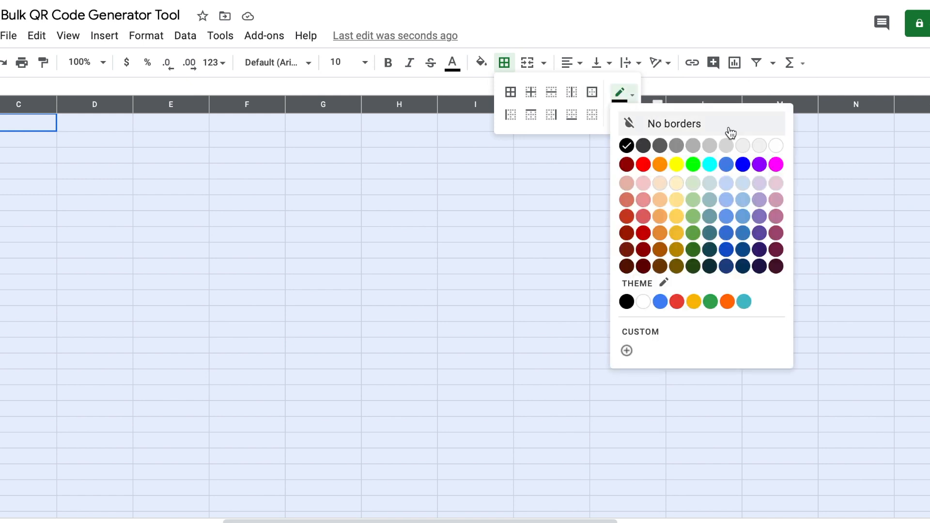
left_click(777, 146)
left_click(510, 91)
scroll(403, 282, "left", 10)
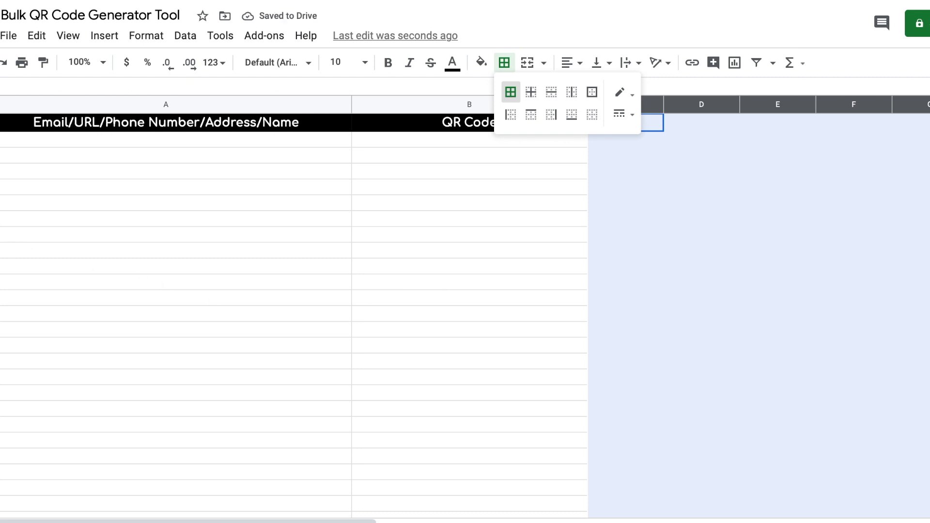
Step: Apply white borders to the empty rows below the table, then select A1:B6
left_click_drag(174, 219, 526, 521)
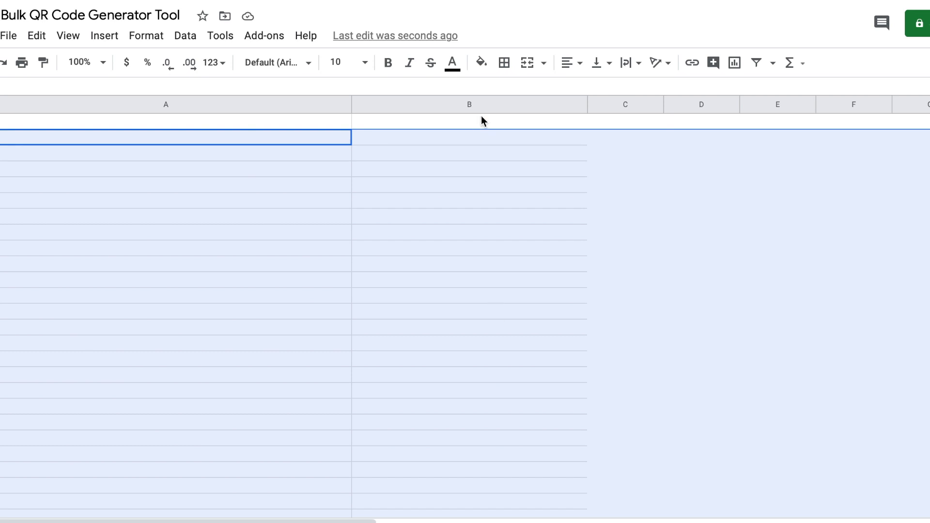
left_click(504, 64)
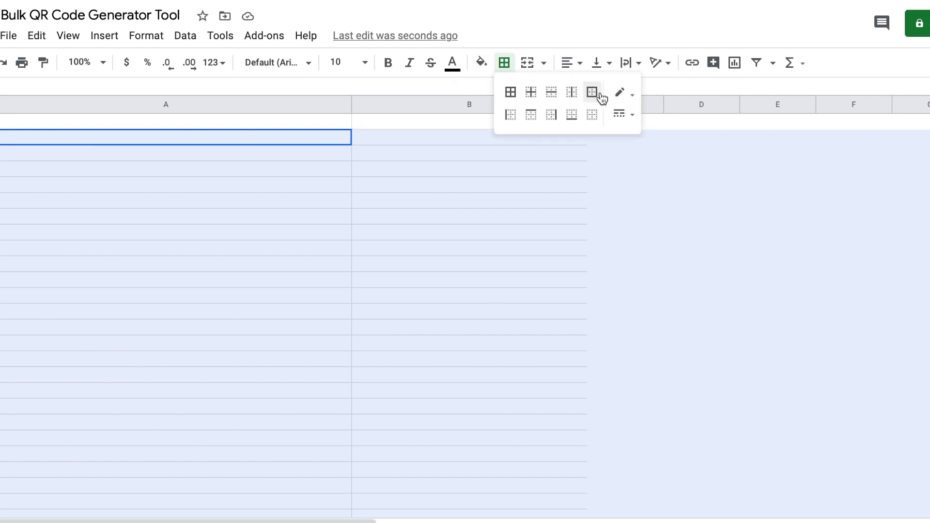
left_click(510, 94)
scroll(482, 402, "up", 2)
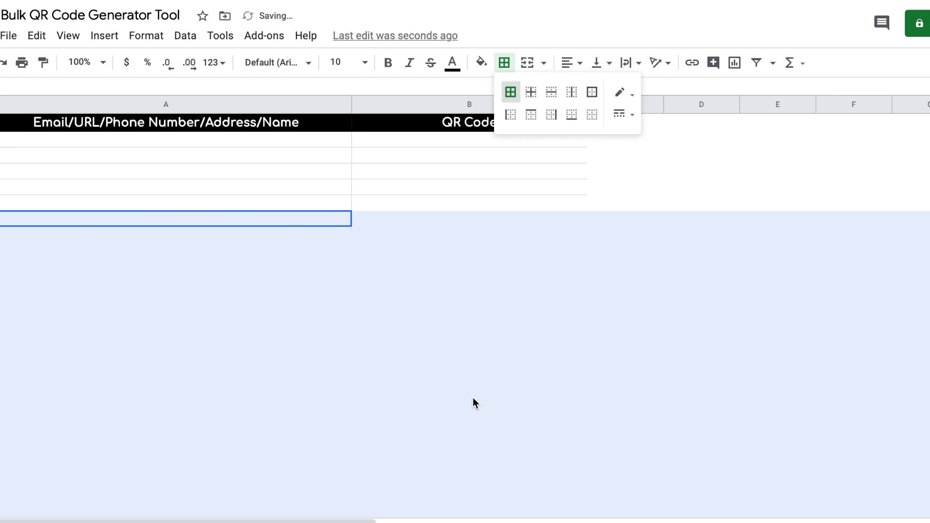
left_click_drag(71, 126, 548, 202)
Step: Give every cell in A1:B6 red dotted borders
left_click(504, 63)
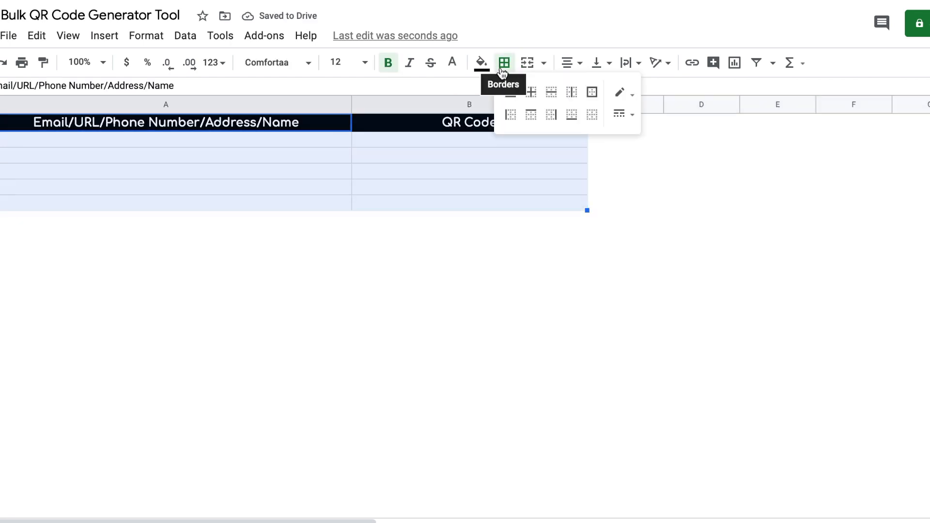
left_click(624, 100)
left_click(644, 170)
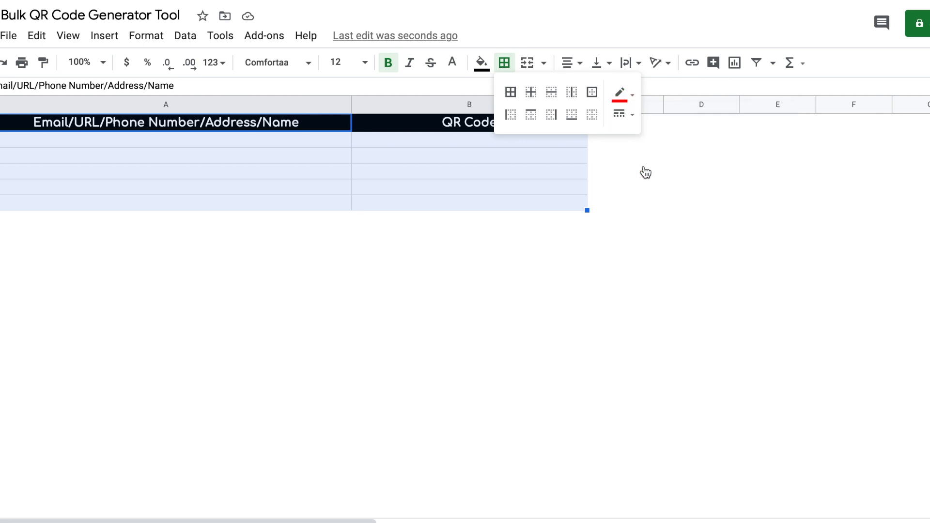
left_click(628, 117)
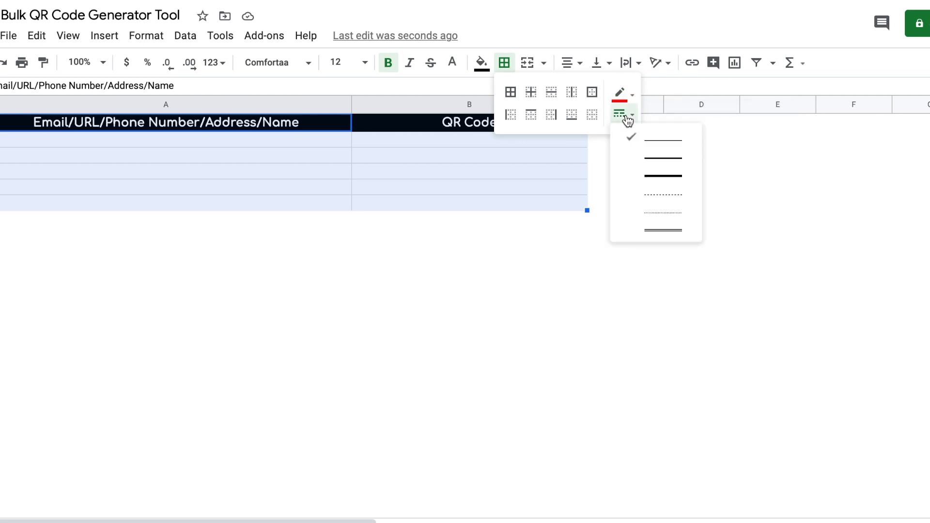
left_click(652, 195)
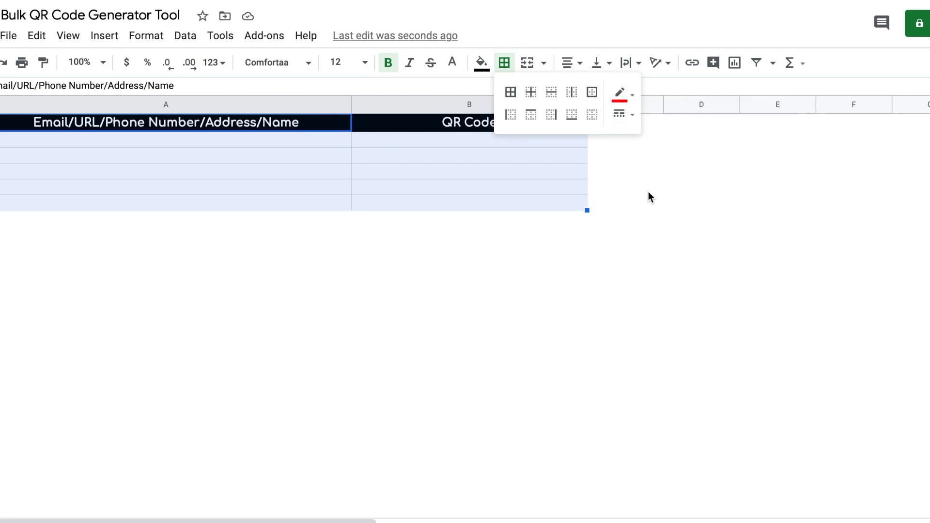
left_click(510, 93)
left_click(221, 156)
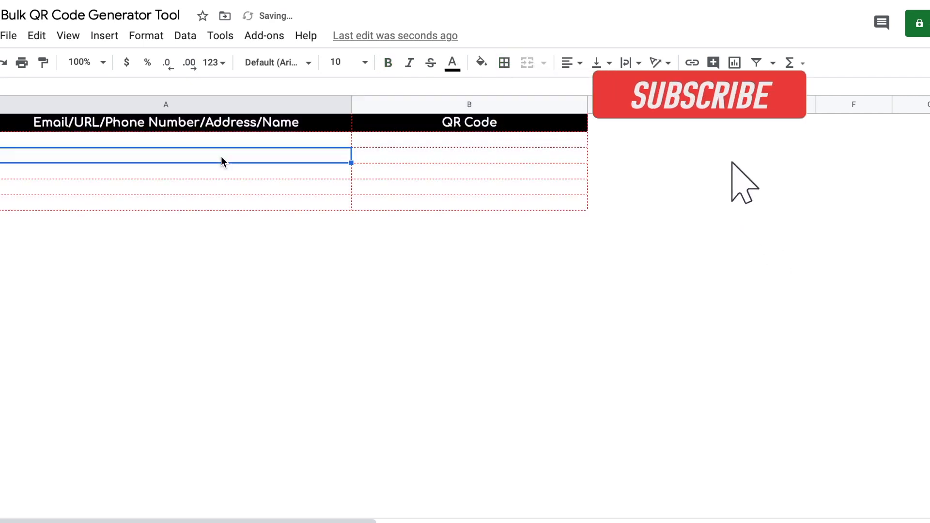
Step: Make row 2 taller and select the data cells A2:A6
left_click_drag(0, 147, 0, 422)
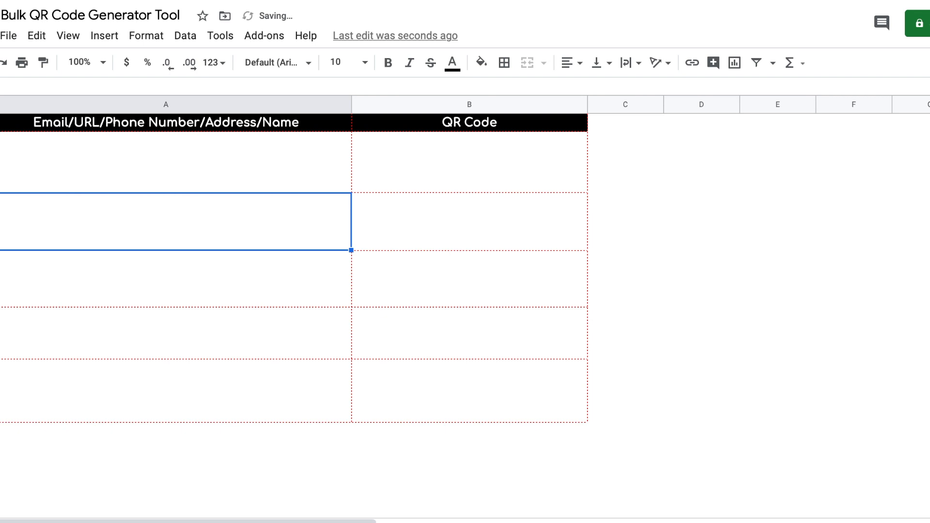
left_click(424, 220)
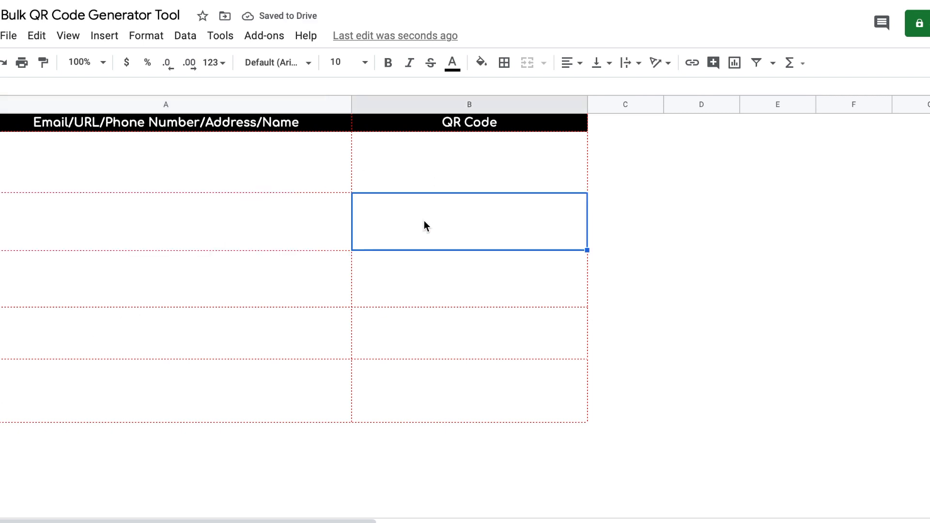
left_click(251, 155)
left_click(270, 403, "shift")
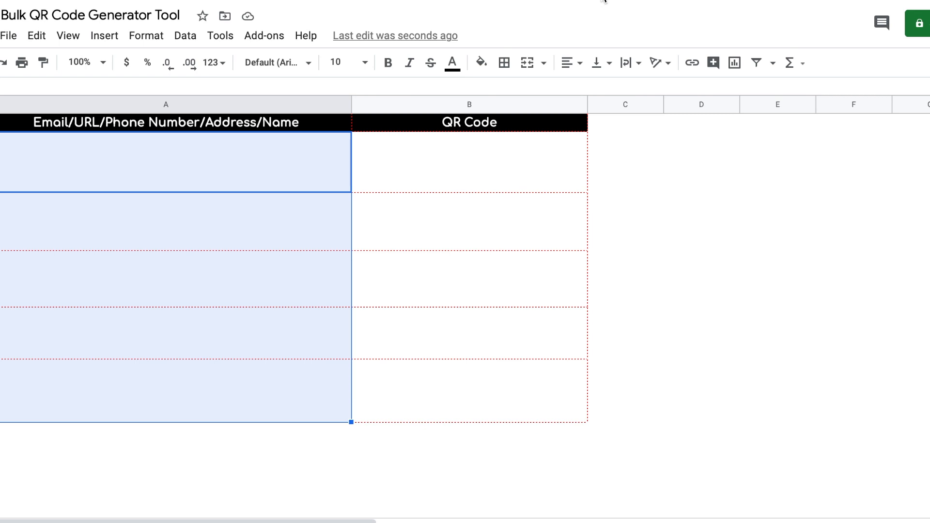
Step: Highlight the =image QR formula in the Game of Life - Formula document
left_click(416, 0)
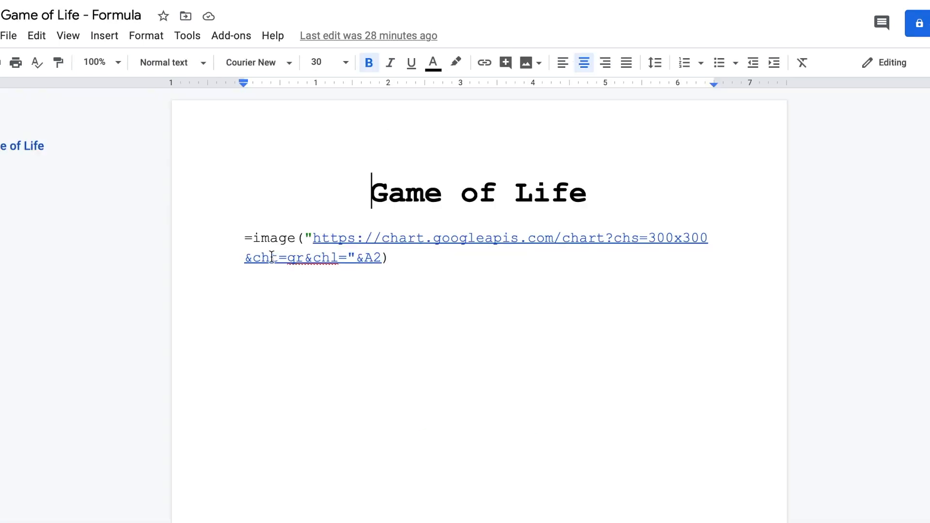
left_click_drag(242, 240, 395, 262)
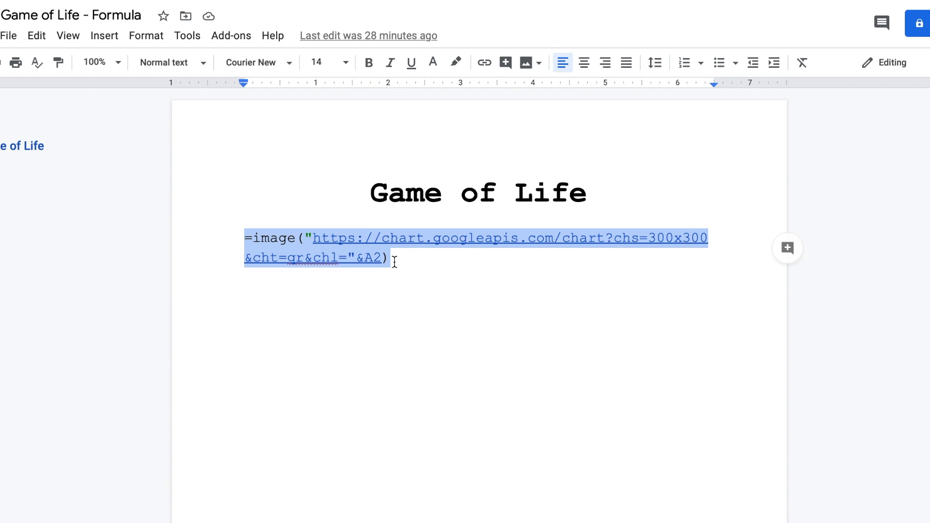
left_click(801, 3)
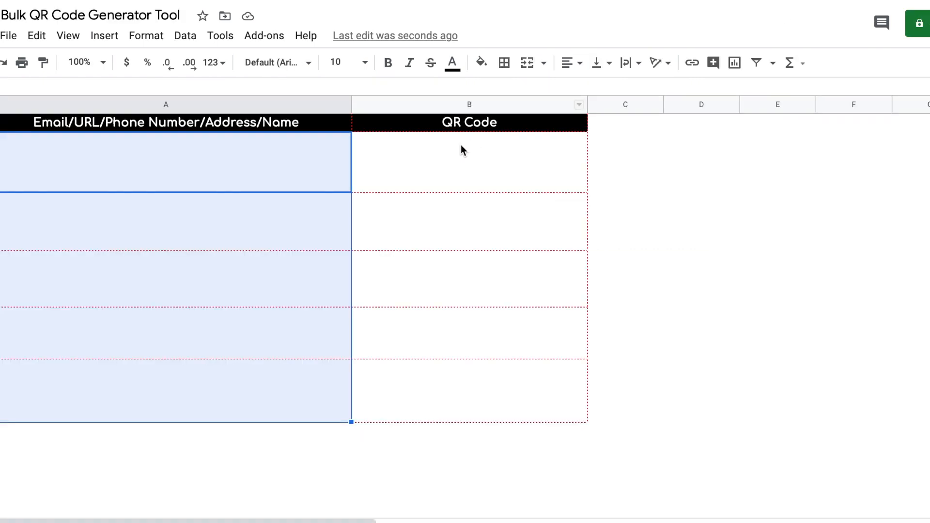
Step: Paste the =image chart.googleapis.com QR formula referencing A2 into B2
left_click(452, 162)
key("Return")
key("ctrl+v")
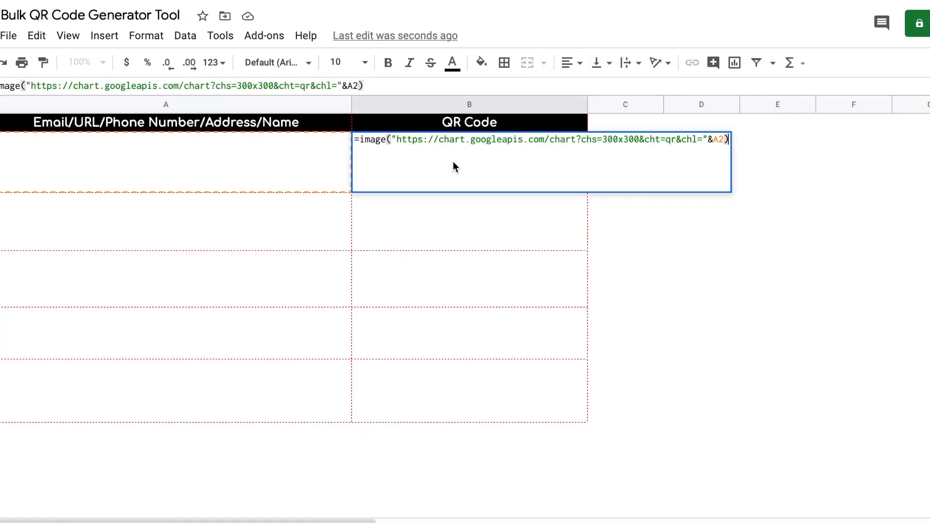
key("Return")
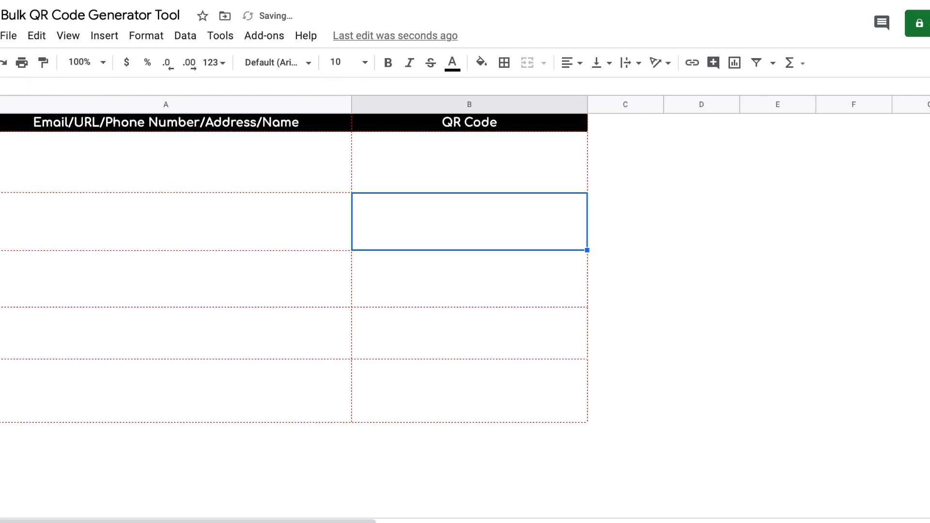
left_click(484, 160)
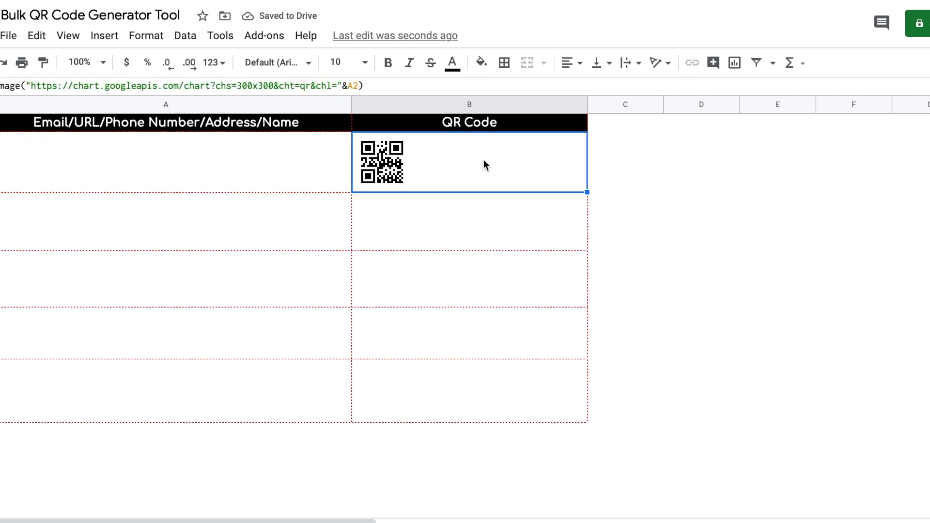
Step: Centre the QR Code cells B2:B6 horizontally
left_click_drag(482, 160, 470, 387)
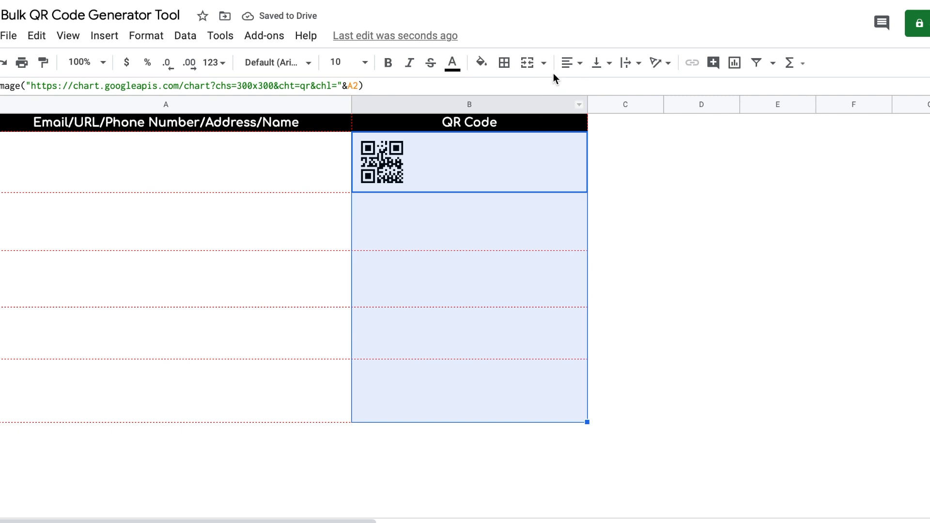
left_click(572, 63)
left_click(592, 90)
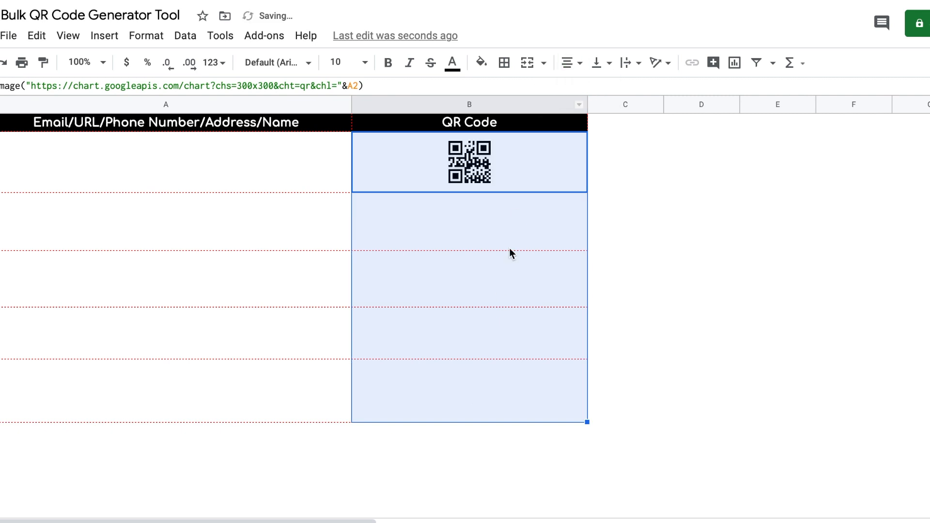
left_click(511, 218)
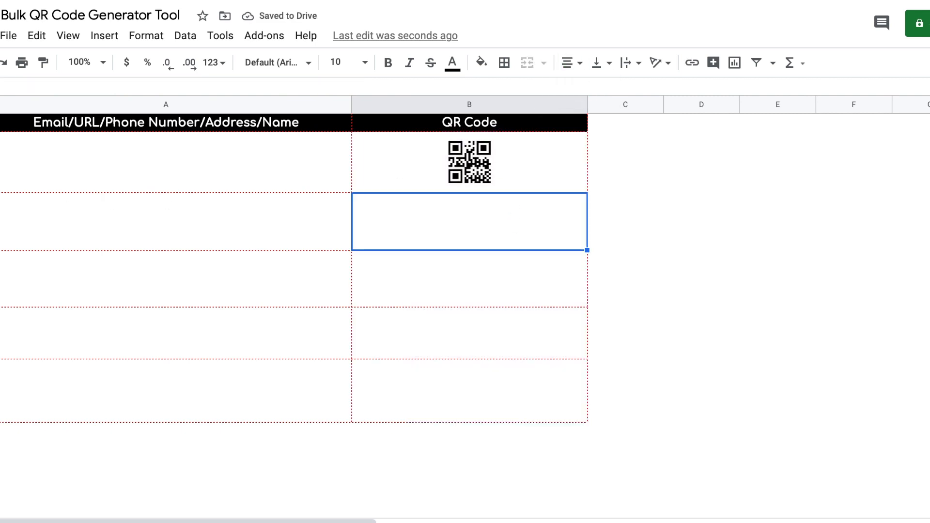
Step: Drag rows 2 through 5 taller to fit the QR codes
left_click_drag(0, 193, 0, 212)
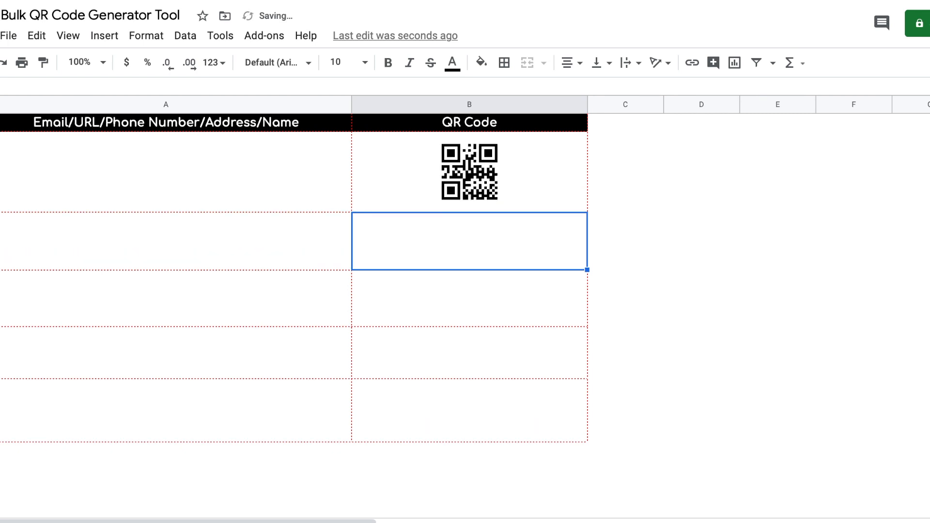
left_click_drag(0, 270, 0, 280)
left_click_drag(0, 336, 0, 363)
left_click_drag(0, 415, 0, 432)
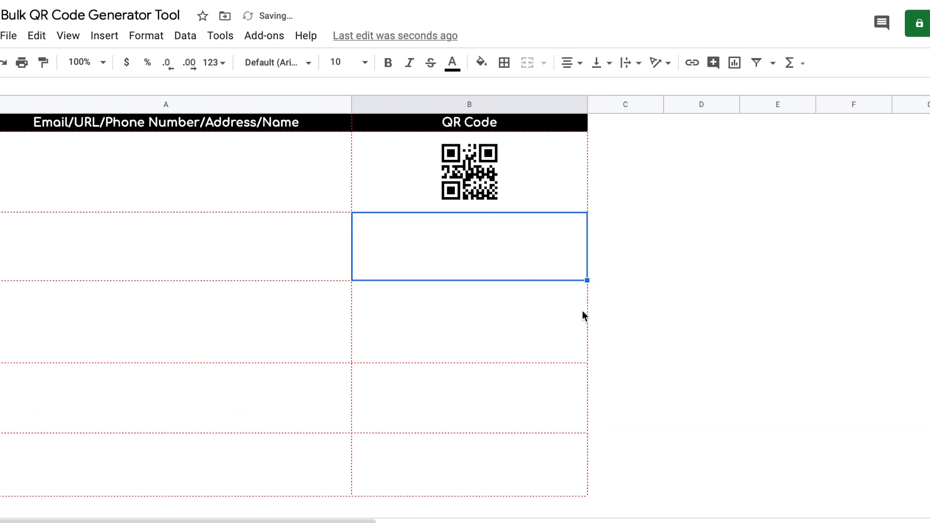
Step: Enlarge row 6, adjust row 5, then select the example sheet's contact links A2:A5
left_click(506, 167)
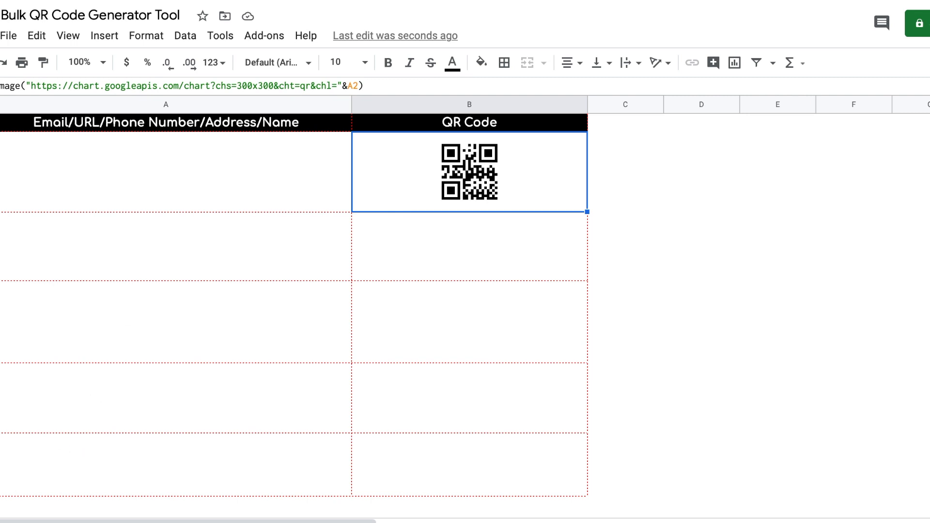
left_click_drag(0, 495, 0, 510)
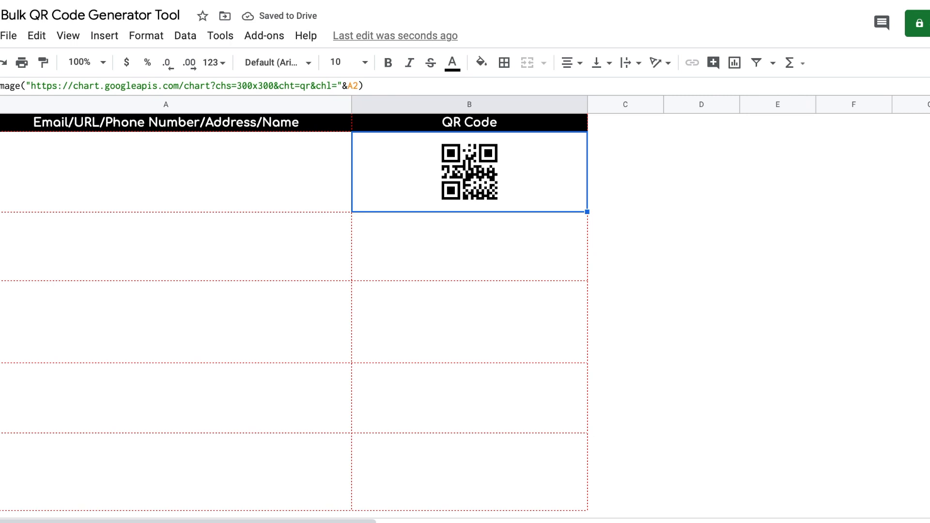
left_click_drag(0, 433, 0, 442)
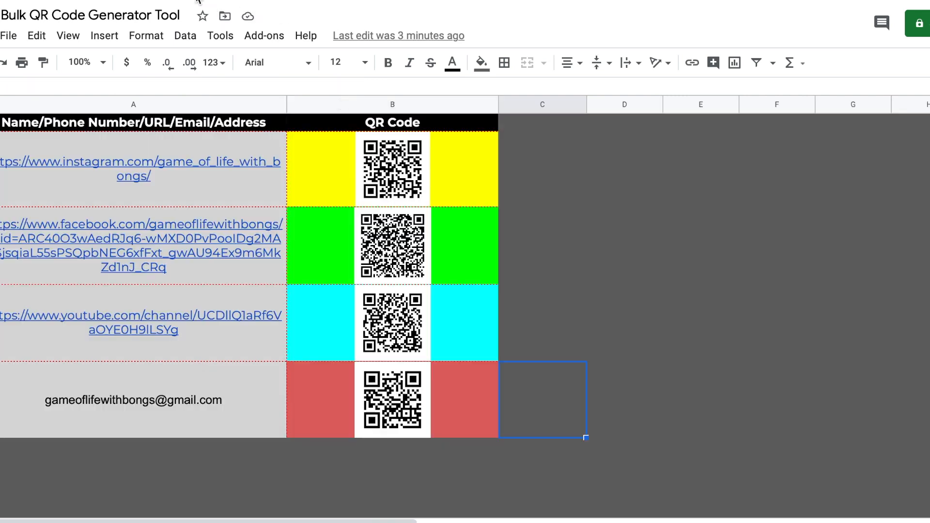
left_click_drag(166, 155, 160, 400)
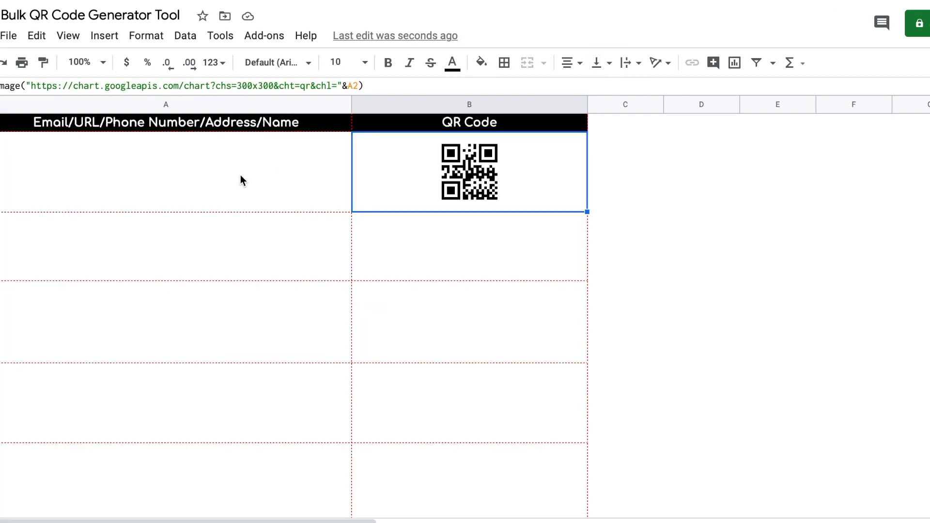
Step: Paste the Instagram, Facebook, YouTube and e-mail entries into A2:A5, vertically centred
left_click(240, 176)
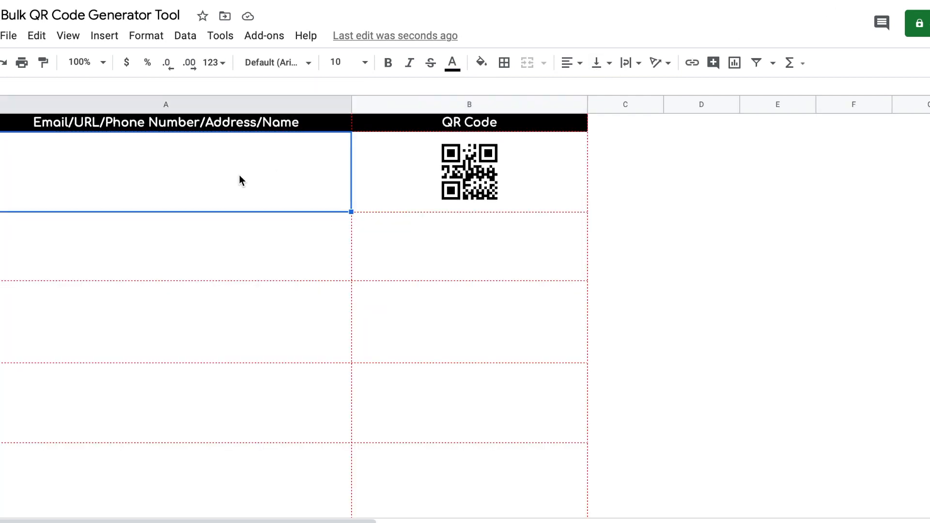
key("ctrl+v")
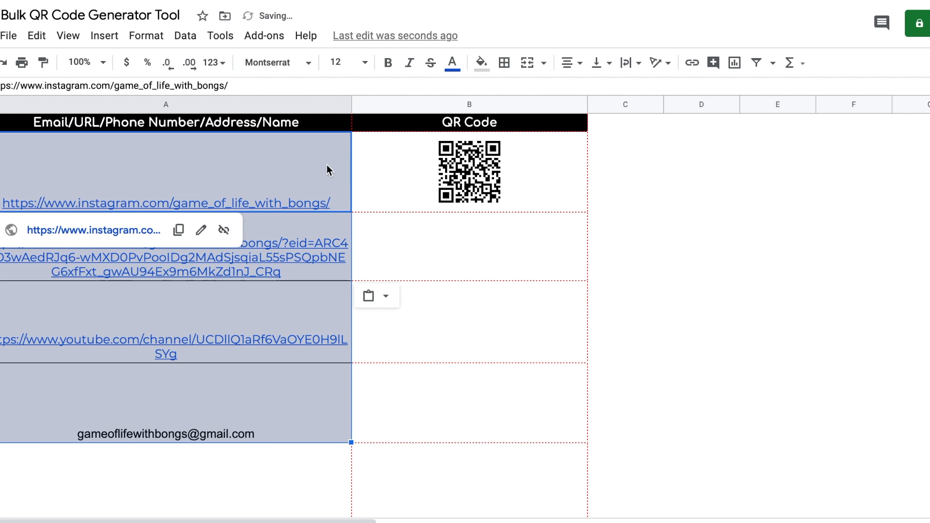
left_click(609, 63)
left_click(622, 87)
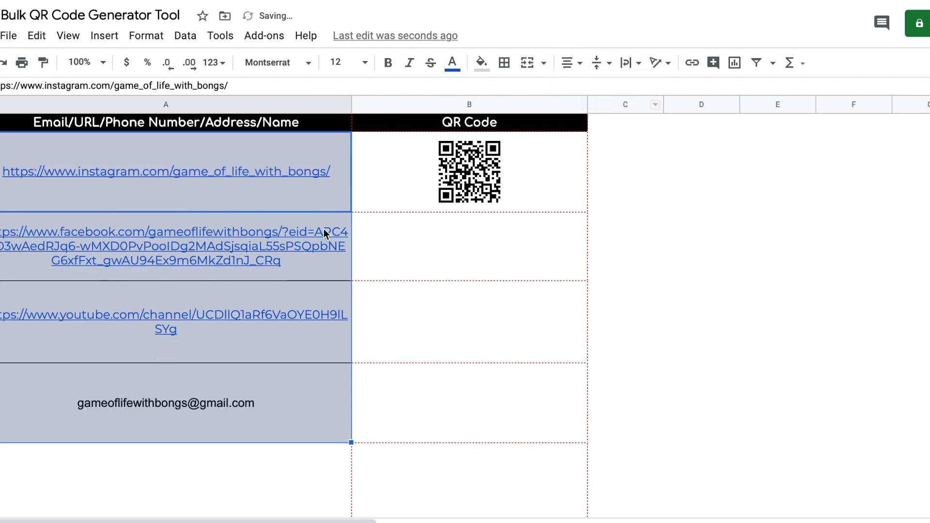
left_click(265, 190)
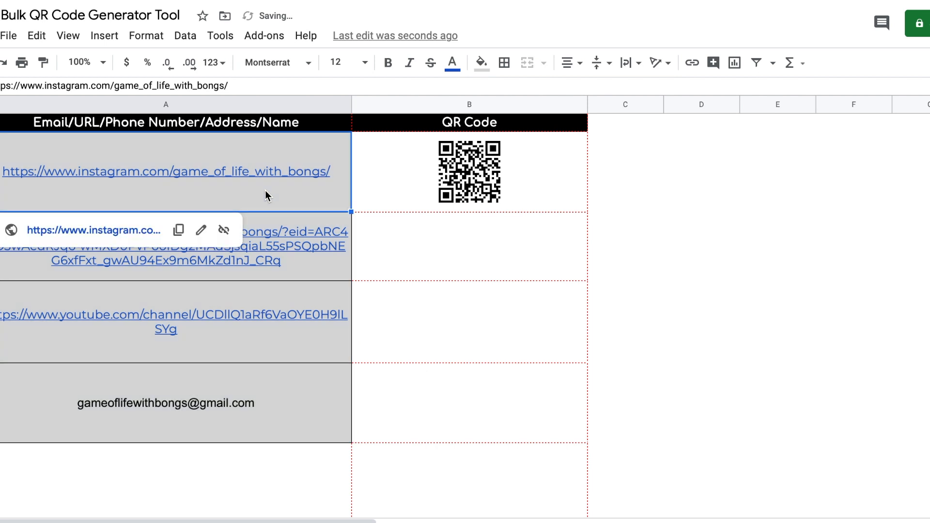
left_click(289, 262)
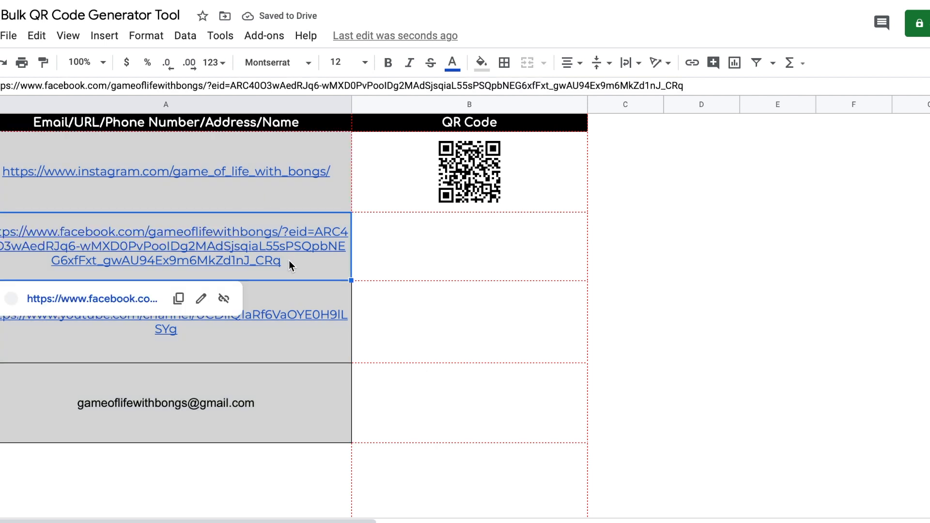
left_click(279, 336)
left_click(279, 411)
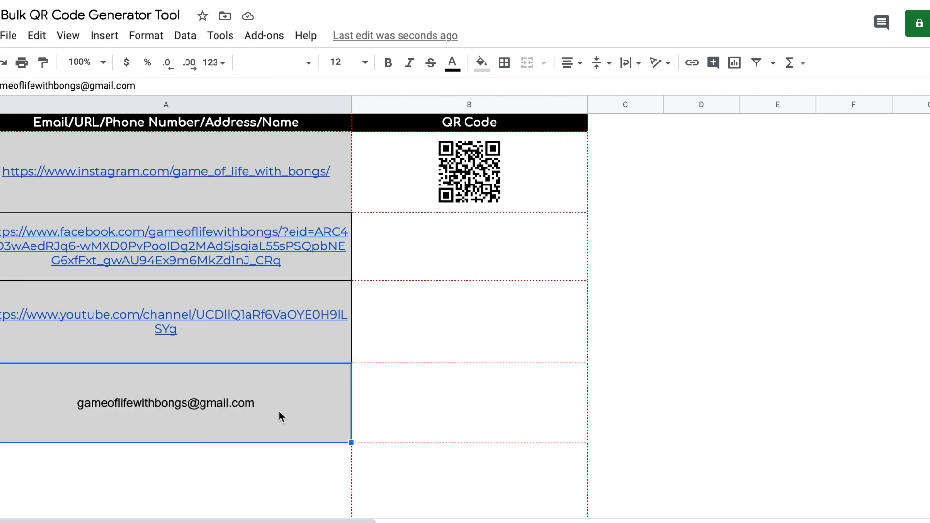
Step: Fill B2's QR formula down to B5 and make row 3 taller
left_click(533, 153)
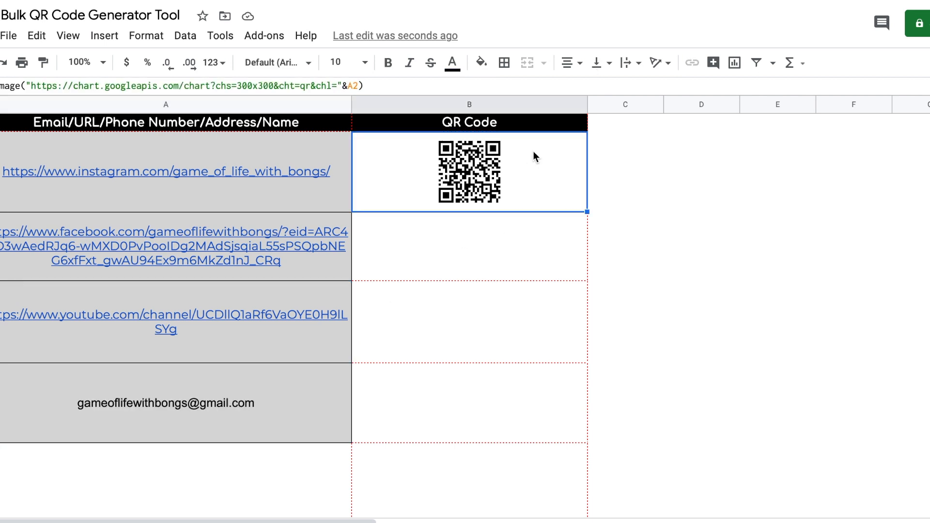
left_click_drag(586, 212, 560, 436)
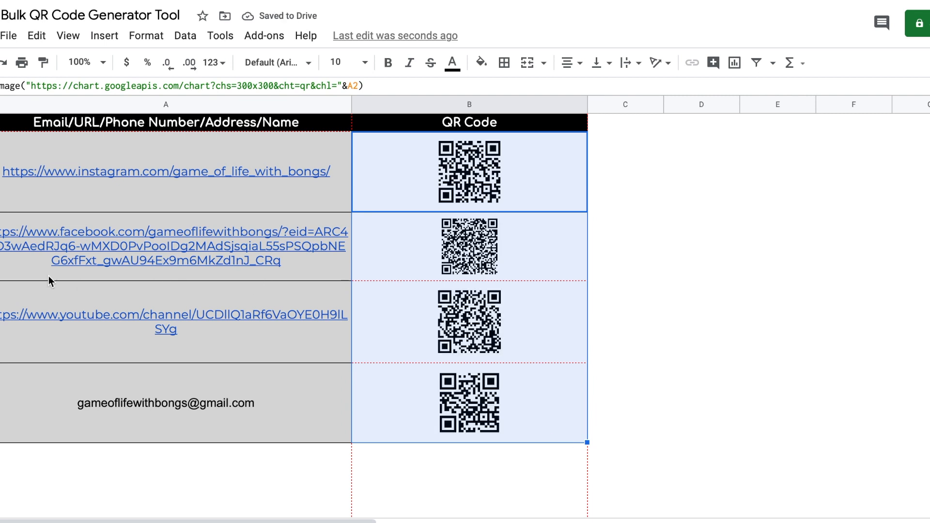
left_click_drag(0, 280, 0, 290)
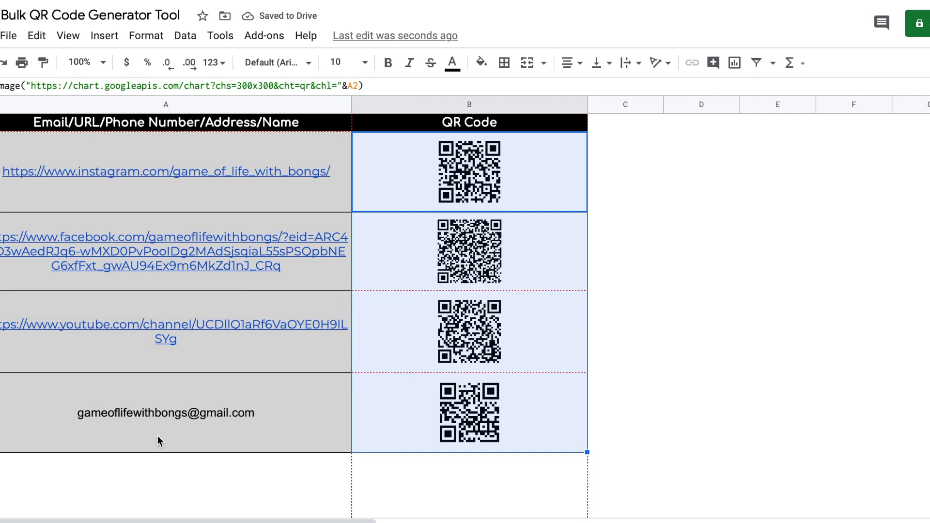
left_click(559, 265)
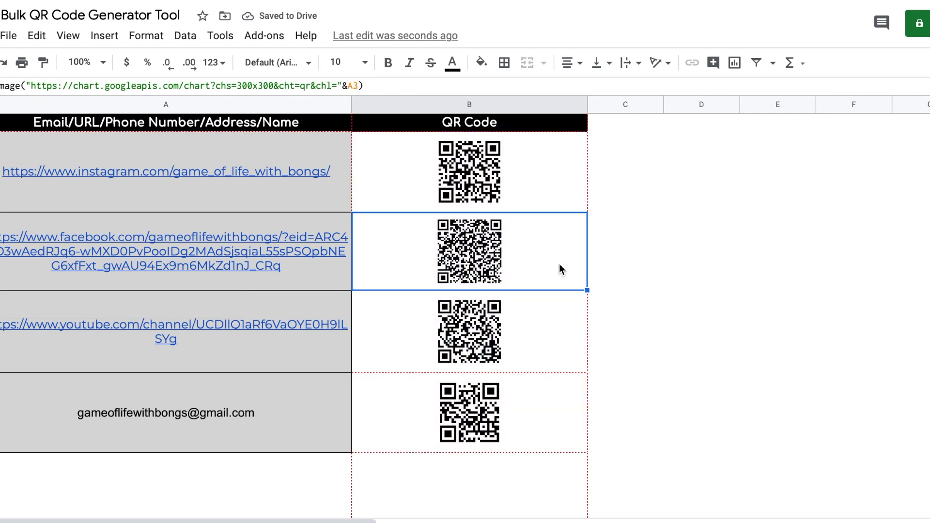
left_click(413, 172)
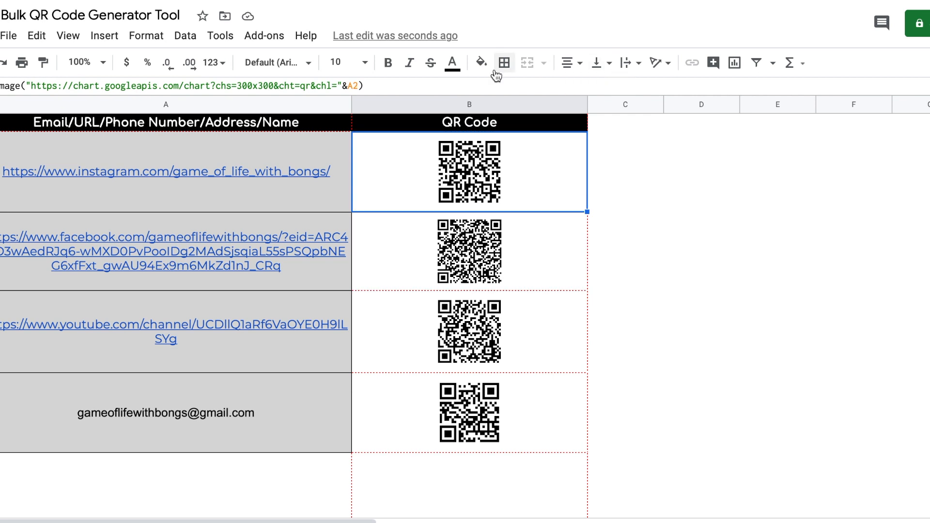
Step: Fill B2 yellow, B3 green, B4 cyan and B5 purple
left_click(481, 62)
left_click(540, 134)
left_click(420, 242)
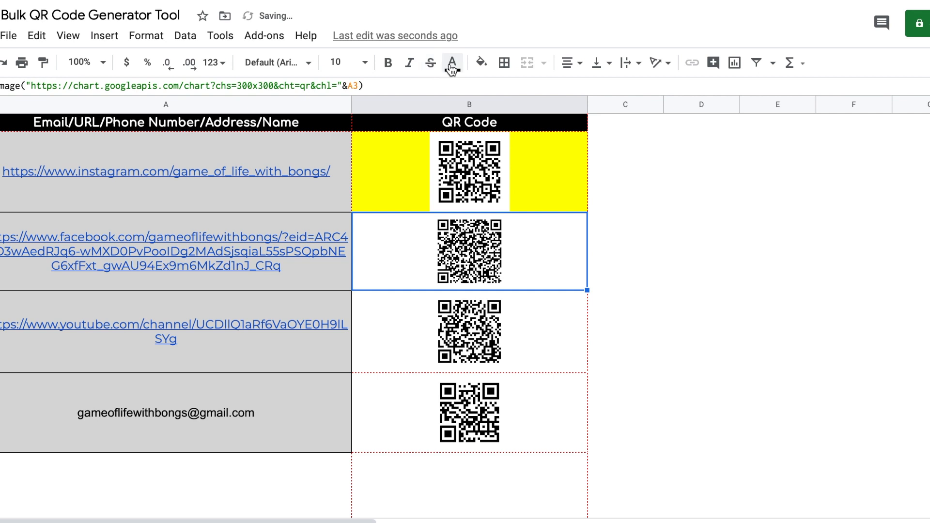
left_click(482, 64)
left_click(554, 134)
left_click(428, 331)
left_click(481, 64)
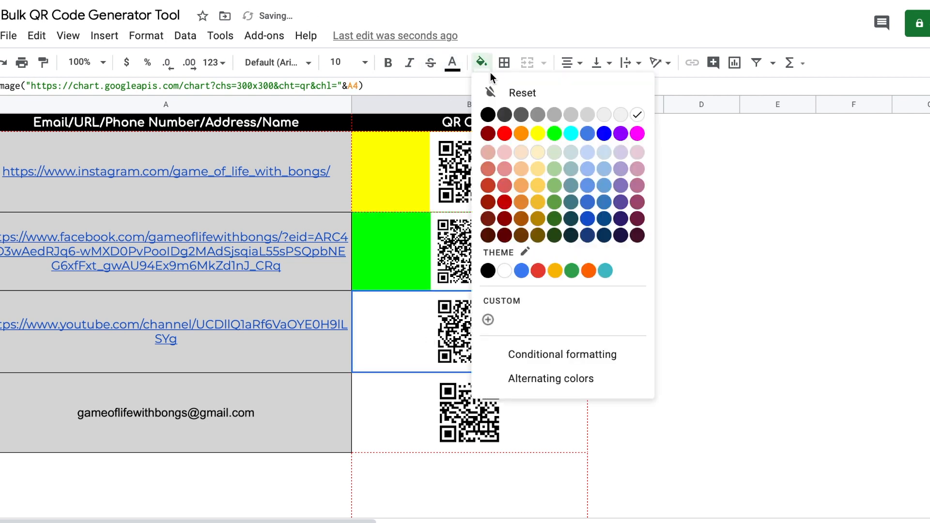
left_click(573, 134)
left_click(404, 398)
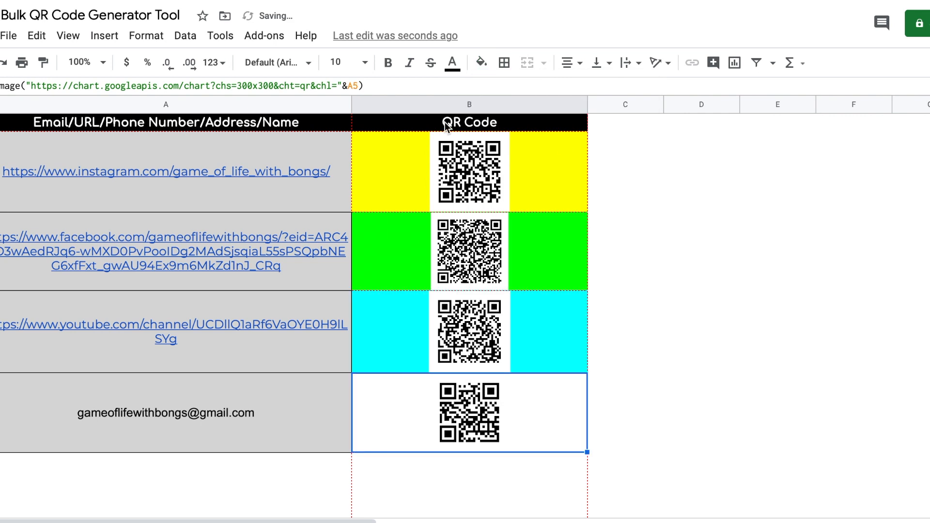
left_click(481, 62)
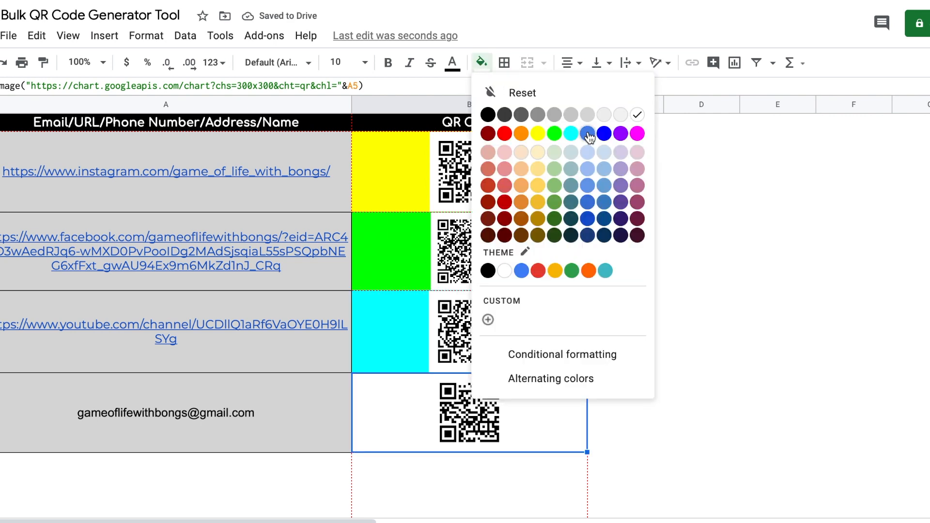
left_click(621, 134)
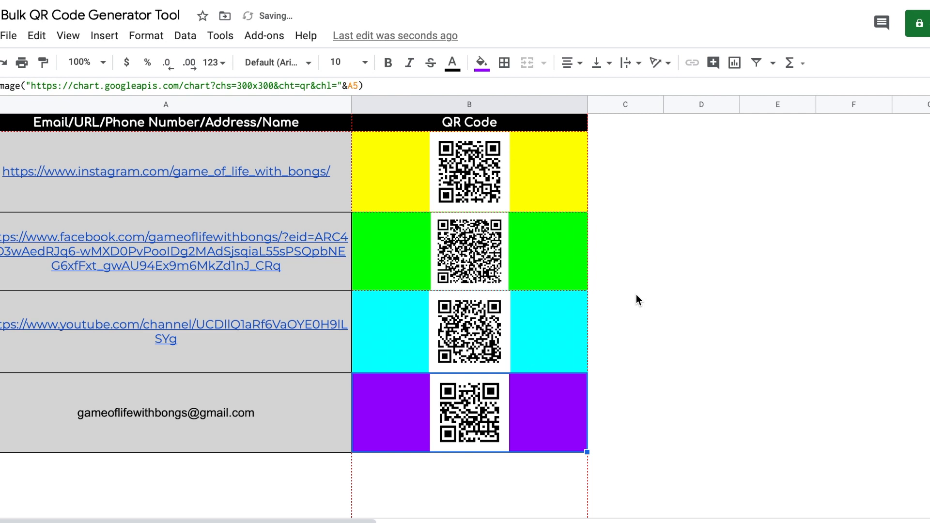
Step: Drag rows 5 and the Instagram, Facebook and YouTube rows taller to enlarge their QR codes
left_click_drag(0, 452, 0, 478)
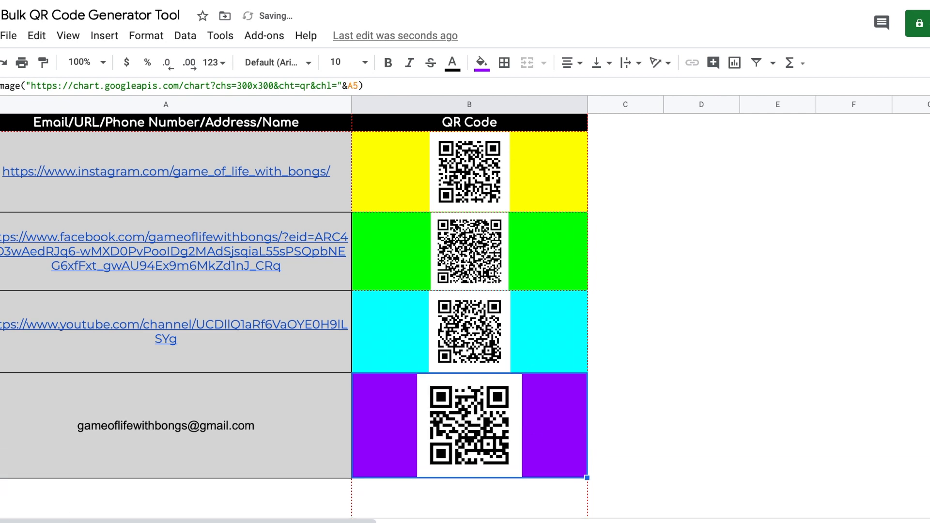
left_click_drag(0, 211, 0, 236)
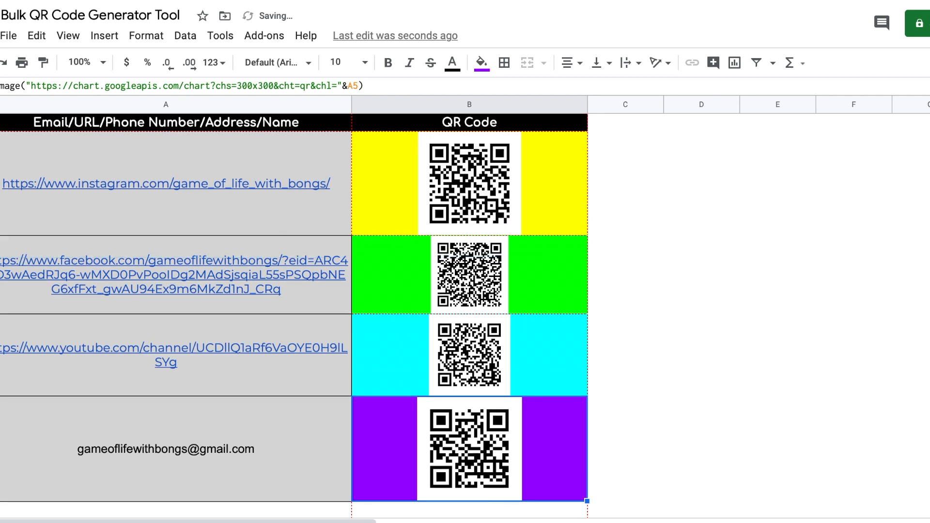
left_click_drag(0, 314, 0, 339)
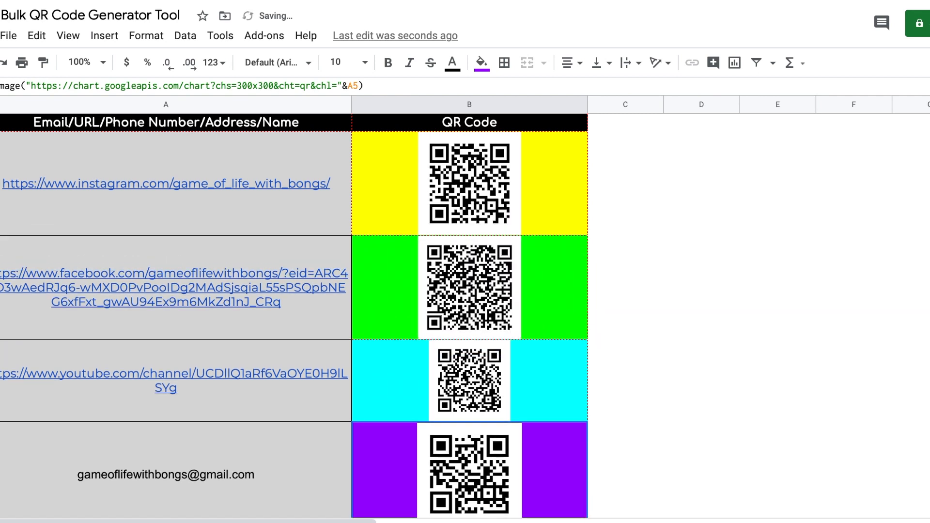
left_click_drag(0, 422, 0, 446)
Step: Check the QR image formulas in cells B2, B3 and B5
left_click(747, 359)
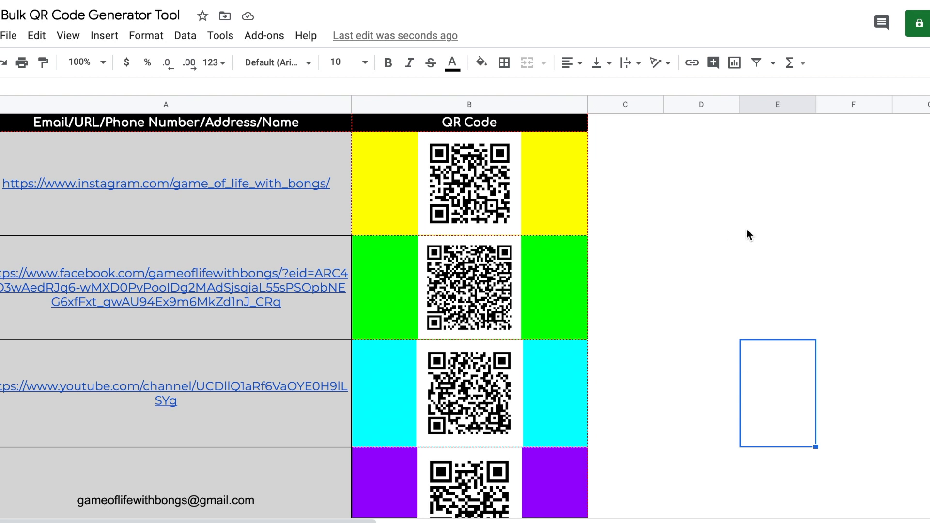
left_click(471, 195)
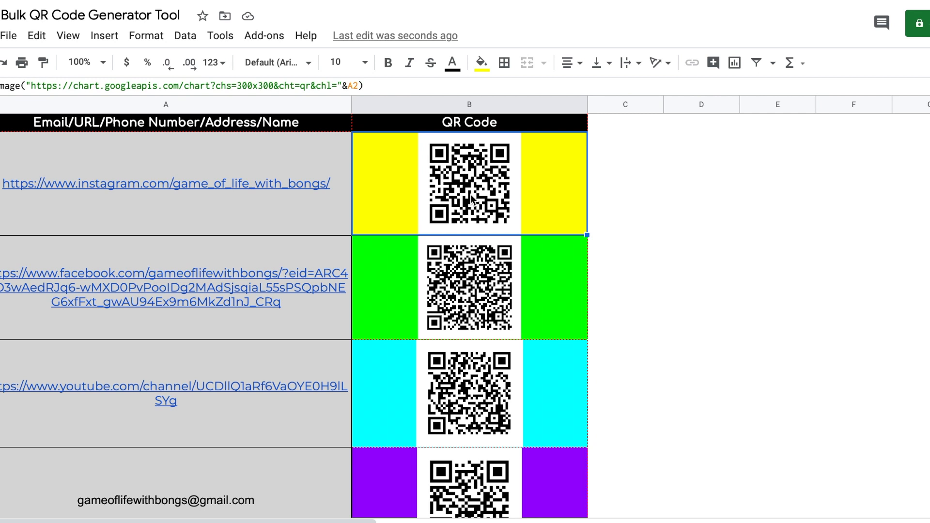
left_click(472, 297)
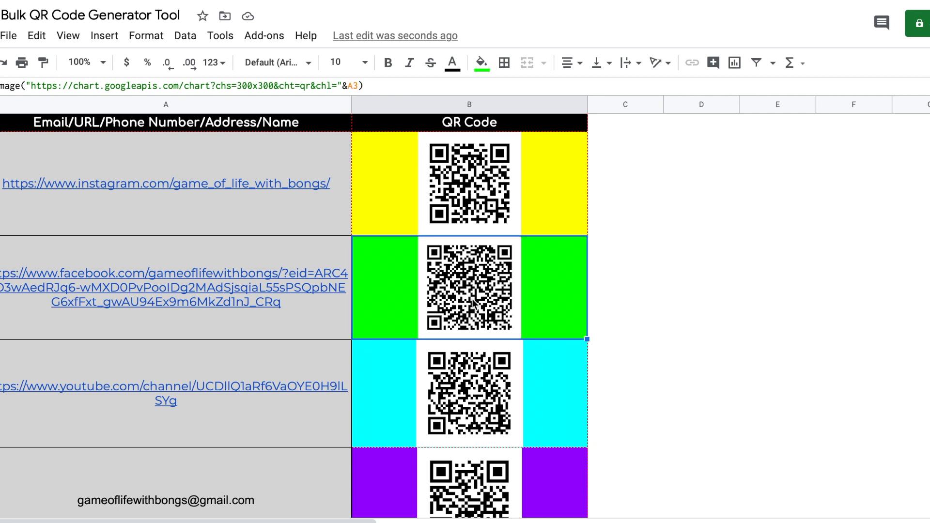
left_click(469, 484)
scroll(467, 481, "down", 4)
scroll(467, 481, "up", 2)
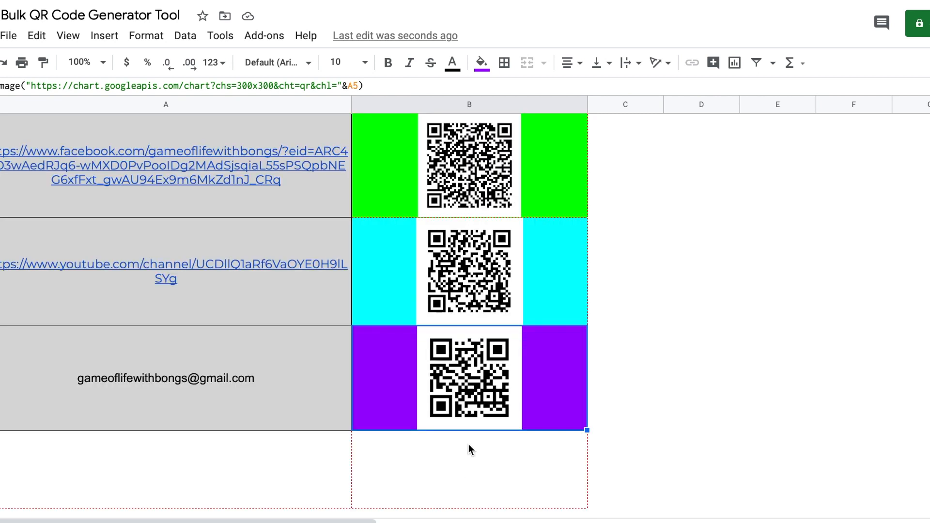
scroll(465, 410, "up", 3)
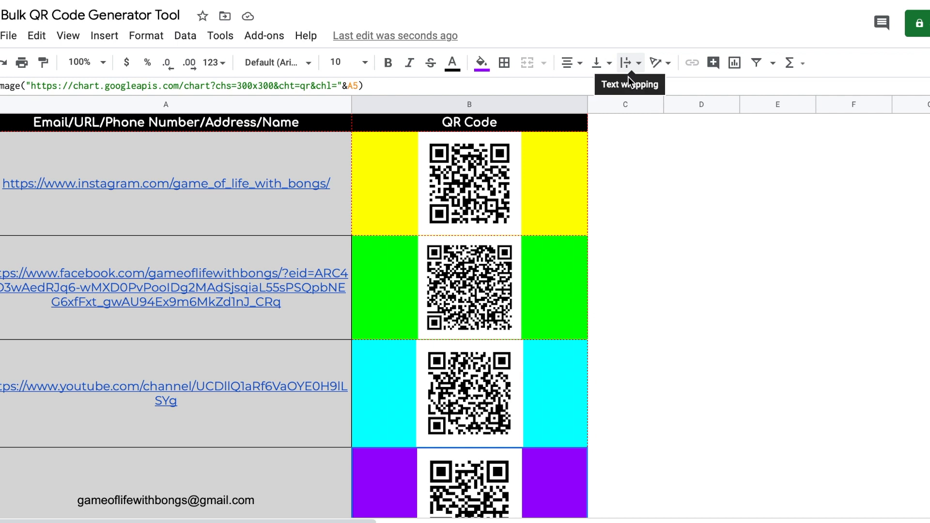
Step: Select columns C–I and give them a black fill and black text colour
left_click_drag(615, 102, 928, 150)
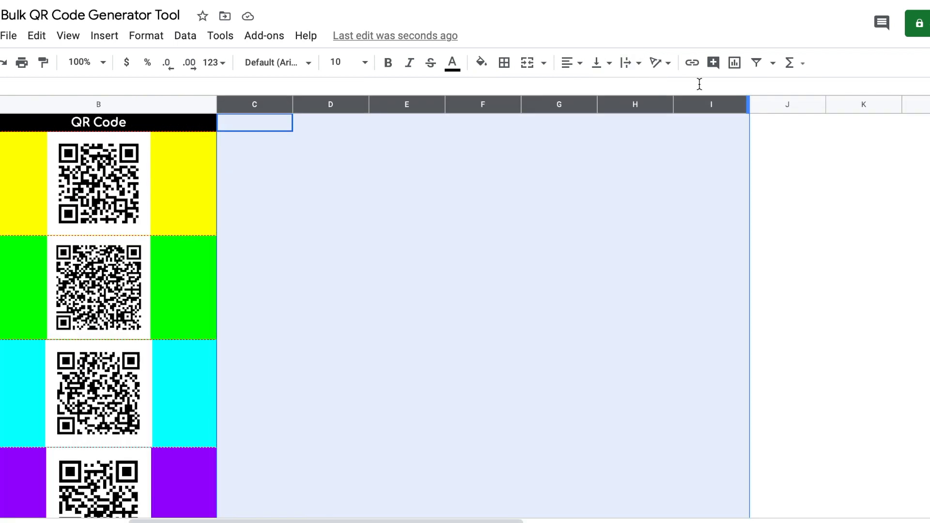
left_click(480, 66)
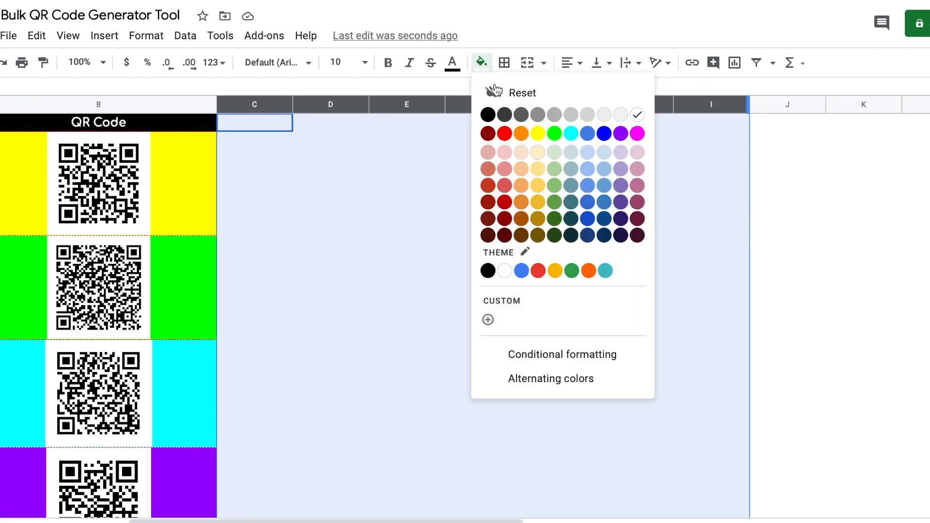
left_click(488, 115)
left_click(451, 63)
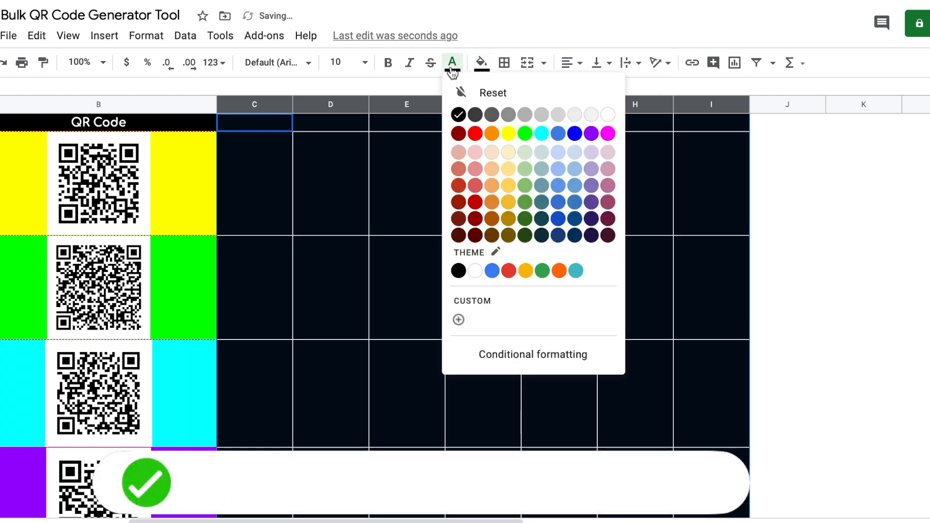
left_click(459, 115)
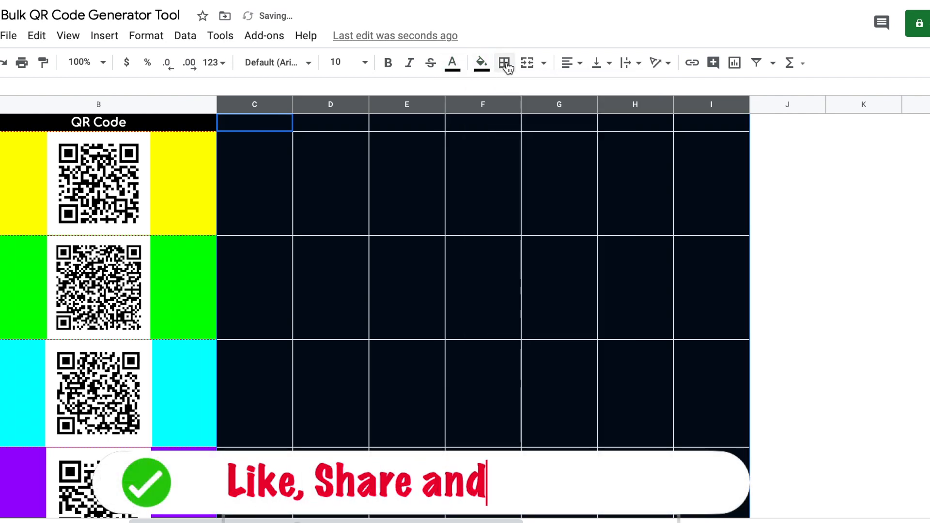
Step: Apply all borders in black to the cells of columns C–I
left_click(505, 62)
left_click(624, 99)
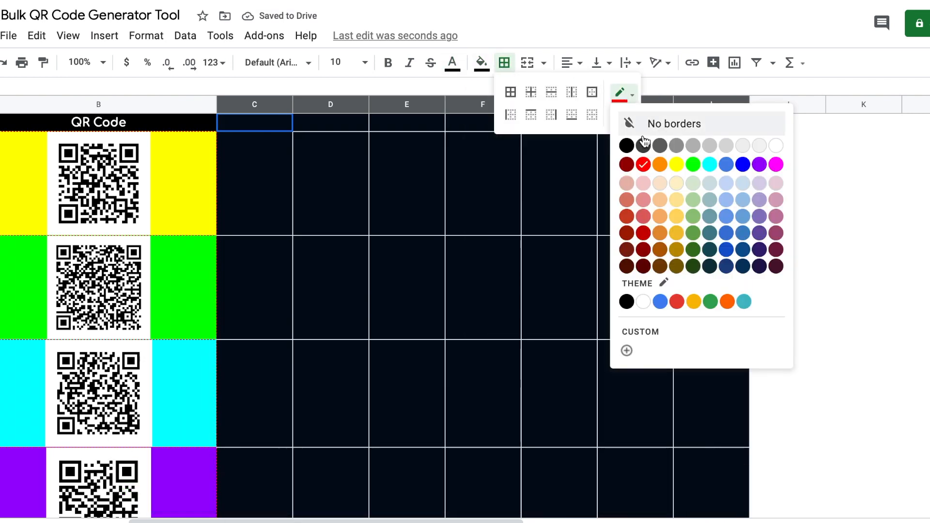
left_click(626, 143)
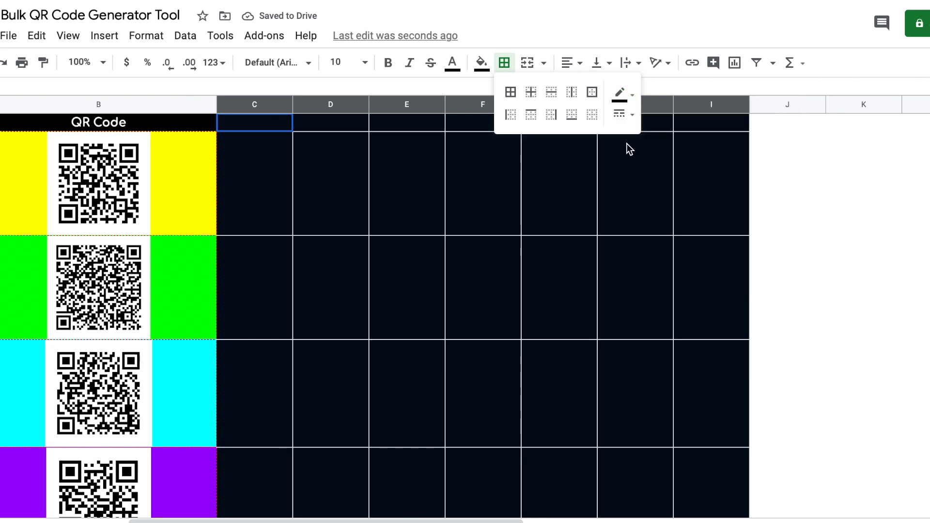
left_click(512, 95)
scroll(461, 249, "left", 5)
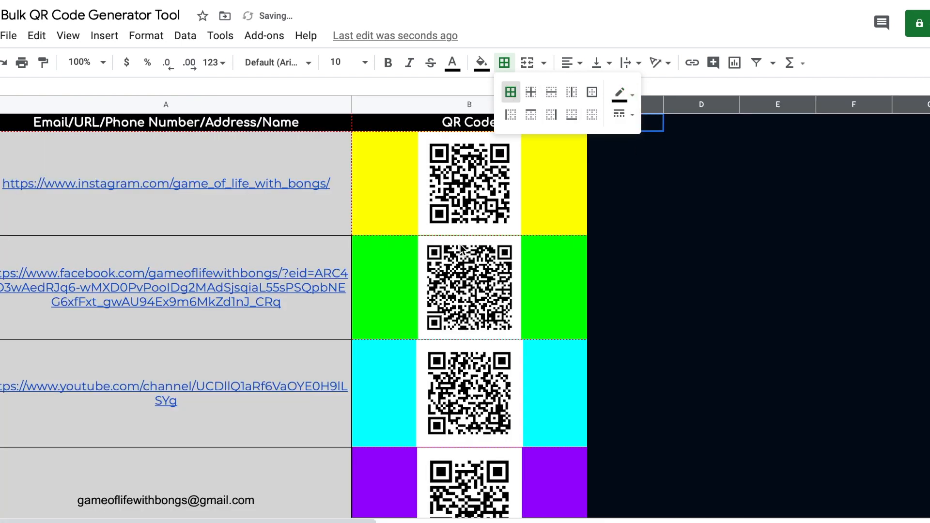
scroll(457, 250, "down", 2)
scroll(455, 249, "down", 2)
scroll(456, 250, "up", 2)
scroll(456, 250, "down", 2)
Step: Select the empty rows below the email row and give them all borders in a dark colour
left_click_drag(0, 366, 0, 507)
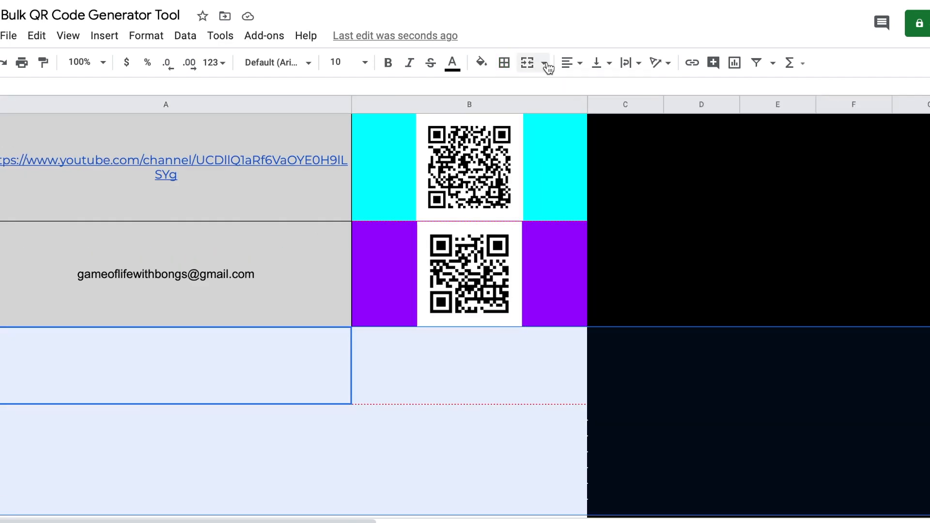
left_click(505, 67)
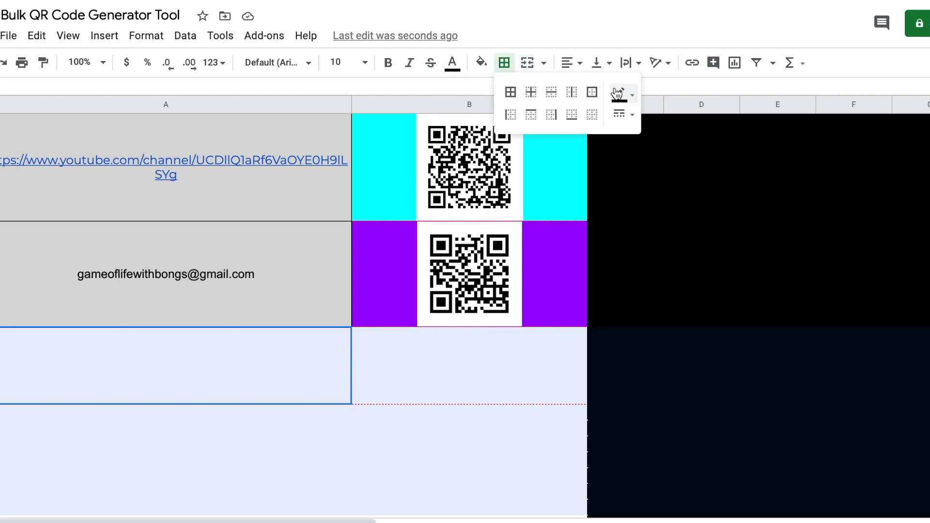
left_click(512, 95)
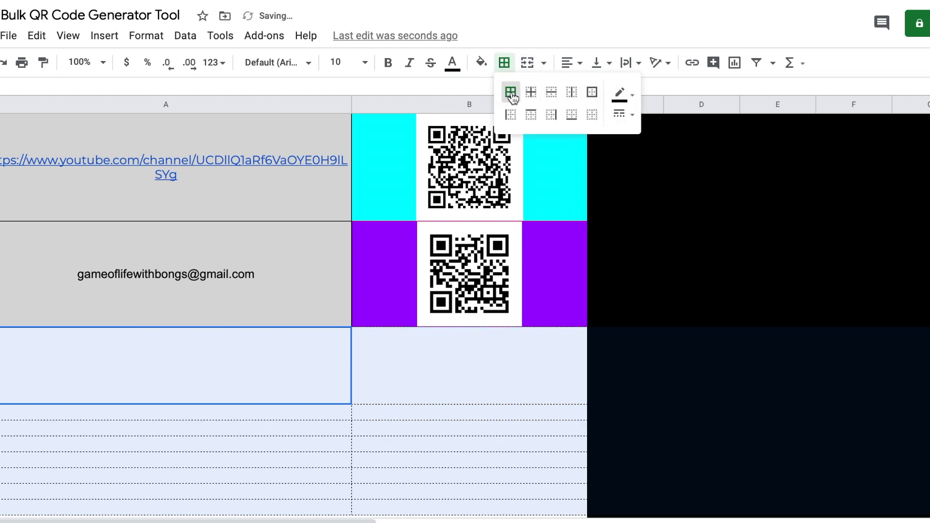
left_click(622, 95)
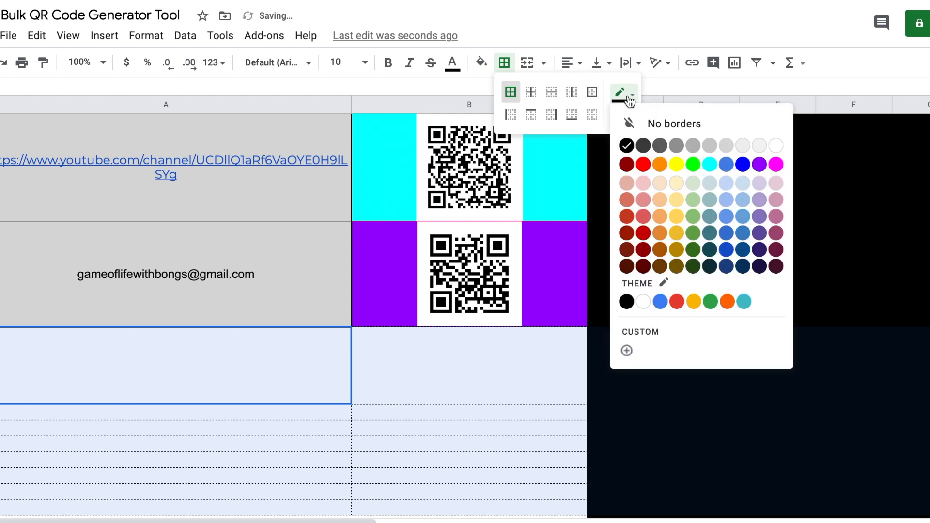
left_click(641, 146)
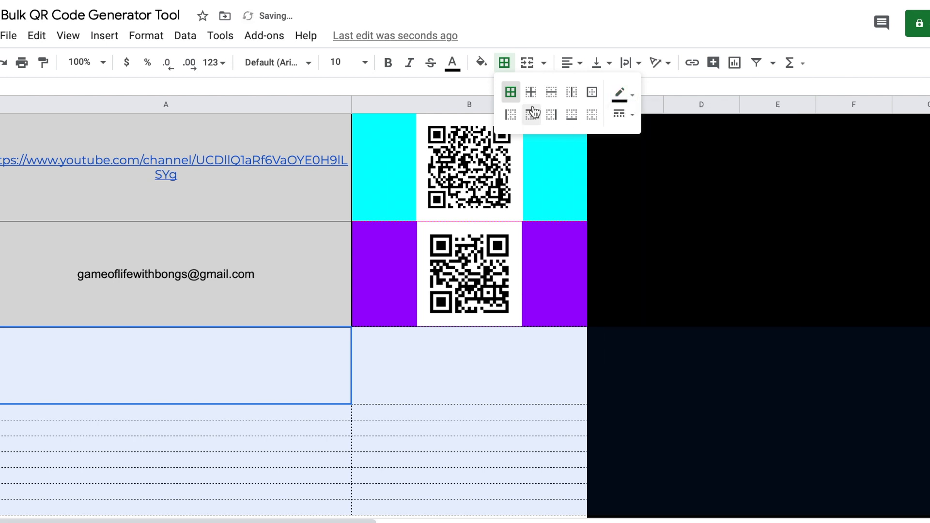
left_click(512, 96)
Step: Fill the selected empty rows with black
left_click(481, 63)
left_click(487, 114)
left_click(499, 394)
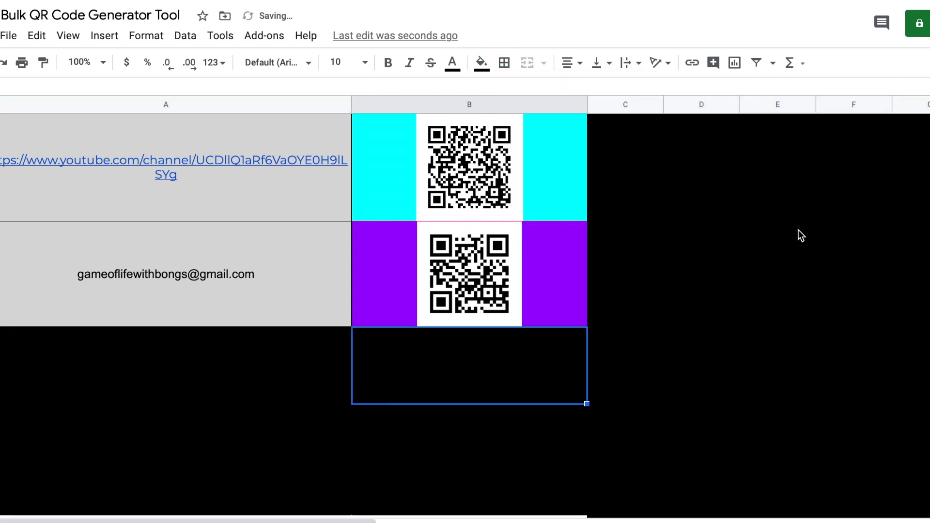
scroll(799, 232, "up", 3)
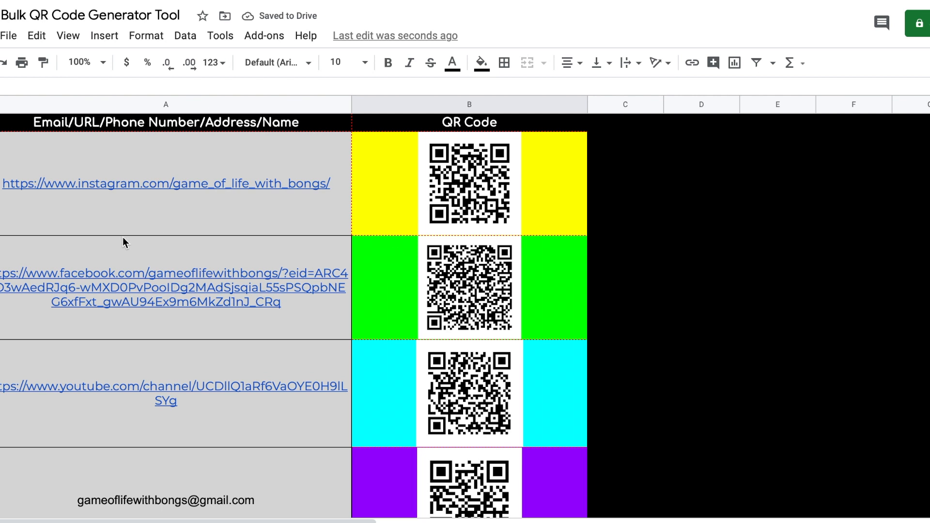
Step: Shorten the Instagram, Facebook, YouTube and email QR rows slightly so the codes fit snugly
left_click_drag(1, 236, 1, 231)
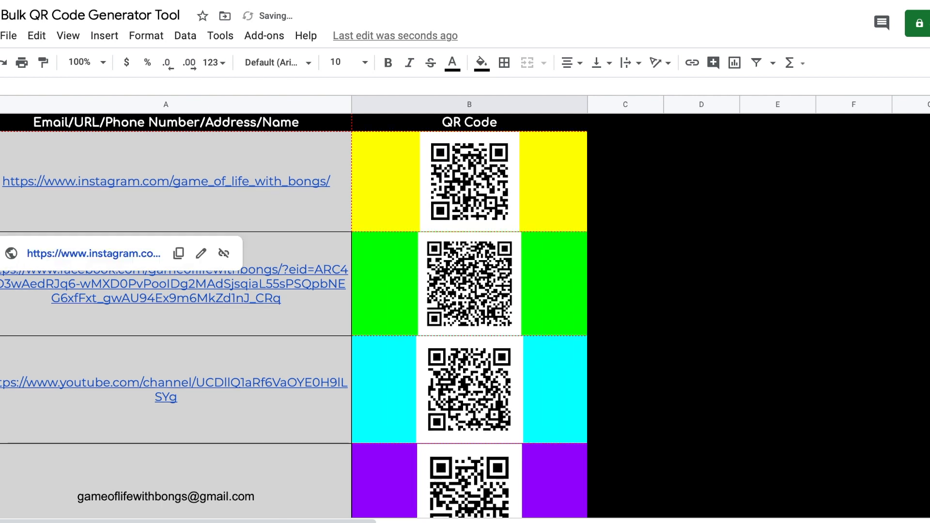
left_click_drag(1, 336, 1, 330)
left_click_drag(0, 439, 1, 428)
scroll(295, 316, "down", 3)
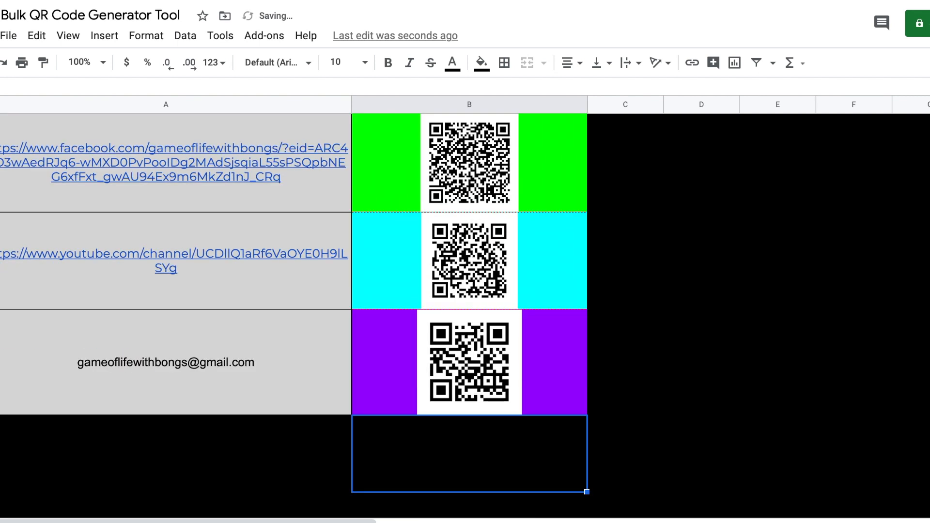
left_click_drag(1, 414, 1, 395)
scroll(663, 214, "up", 3)
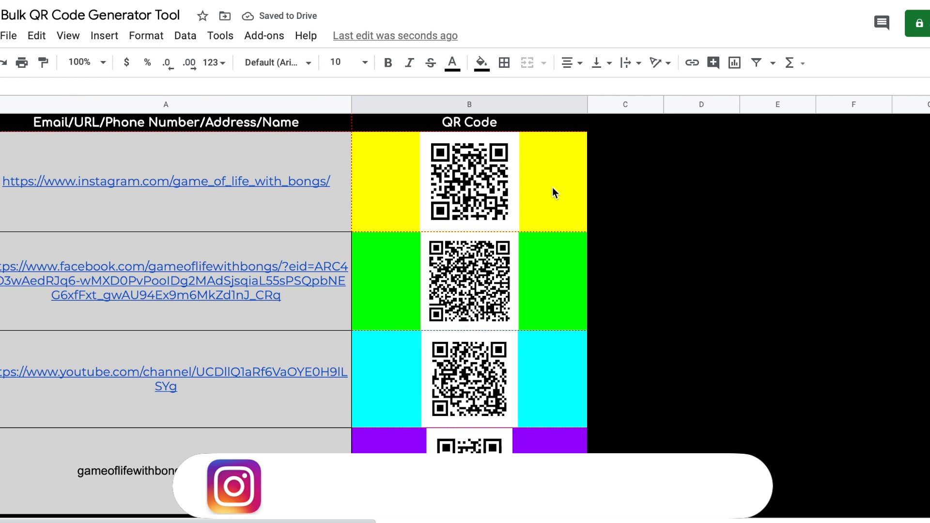
Step: Screenshot the yellow Instagram QR cell with Cmd+Shift+4, review it enlarged, then close the preview
key("super+shift+4")
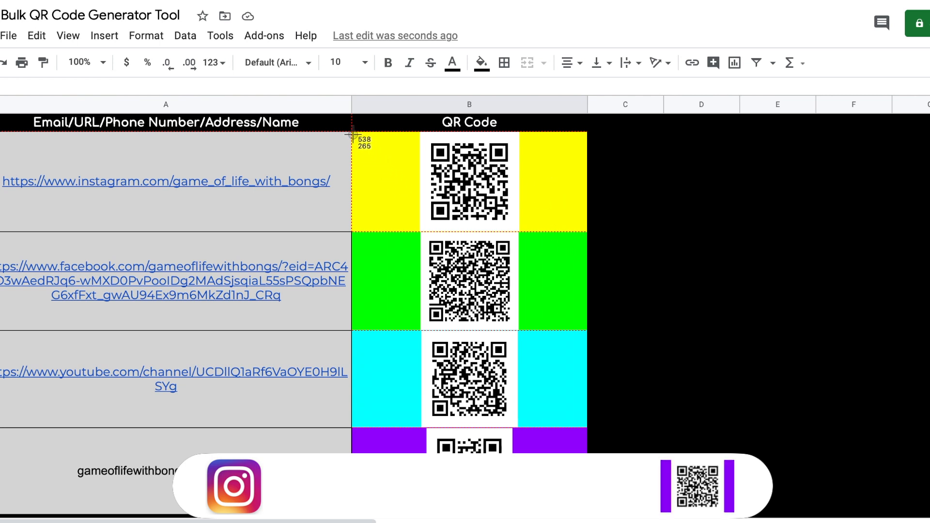
left_click_drag(352, 134, 587, 232)
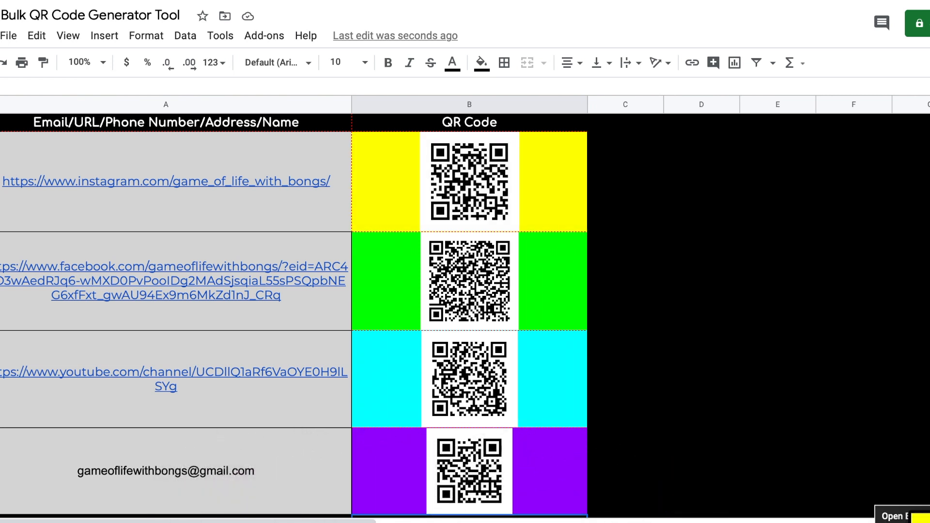
left_click(922, 519)
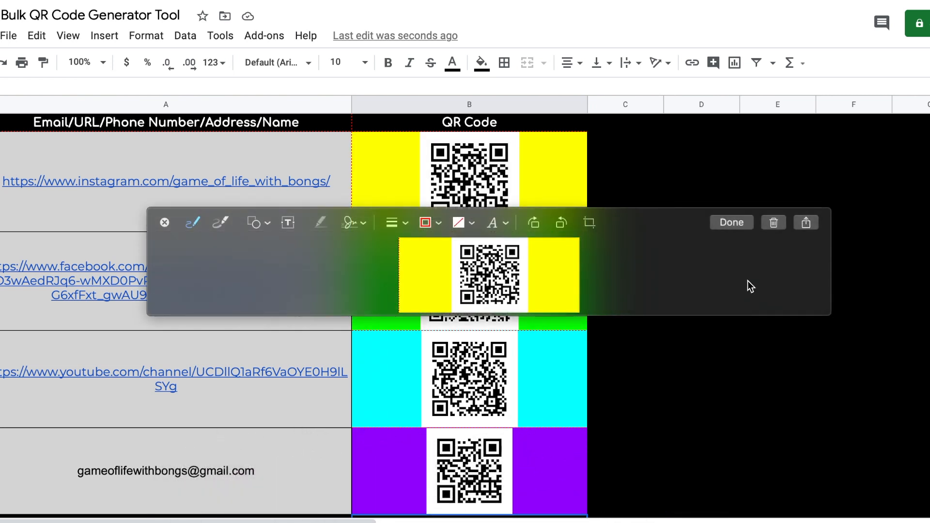
left_click_drag(827, 313, 892, 463)
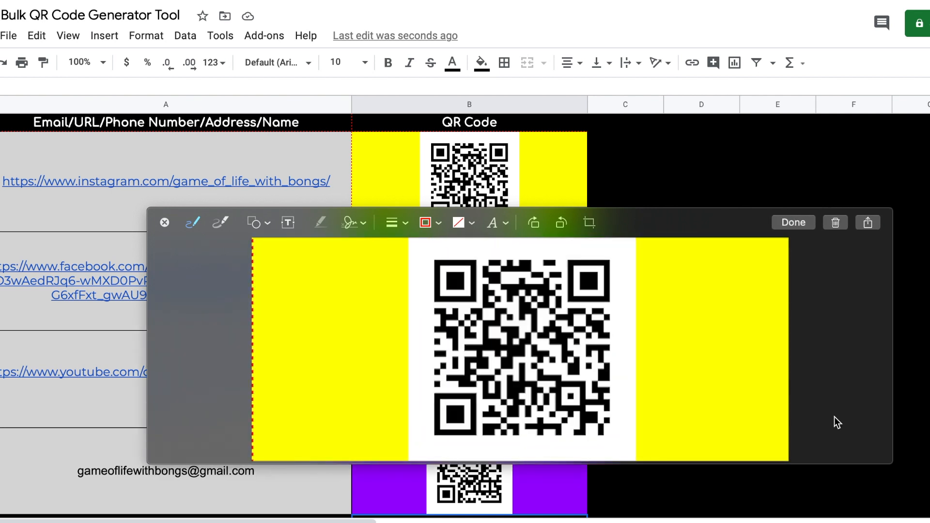
left_click(786, 222)
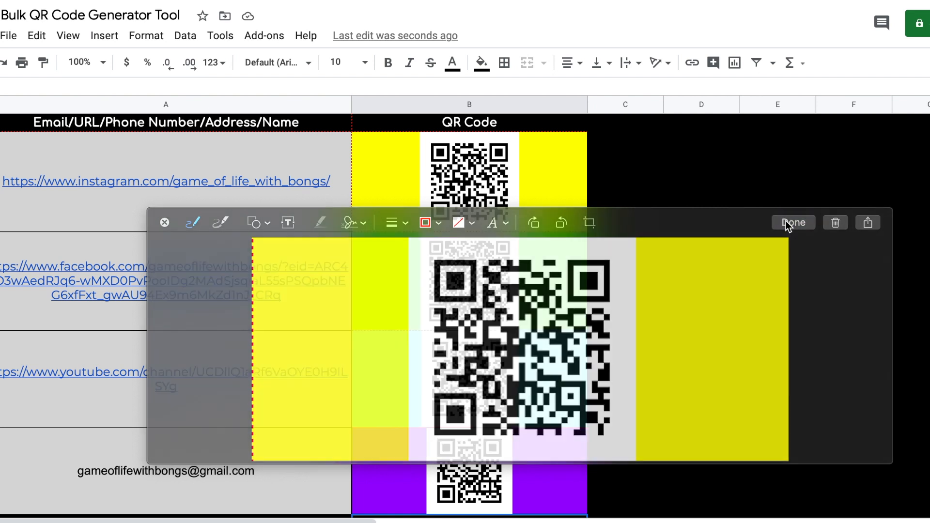